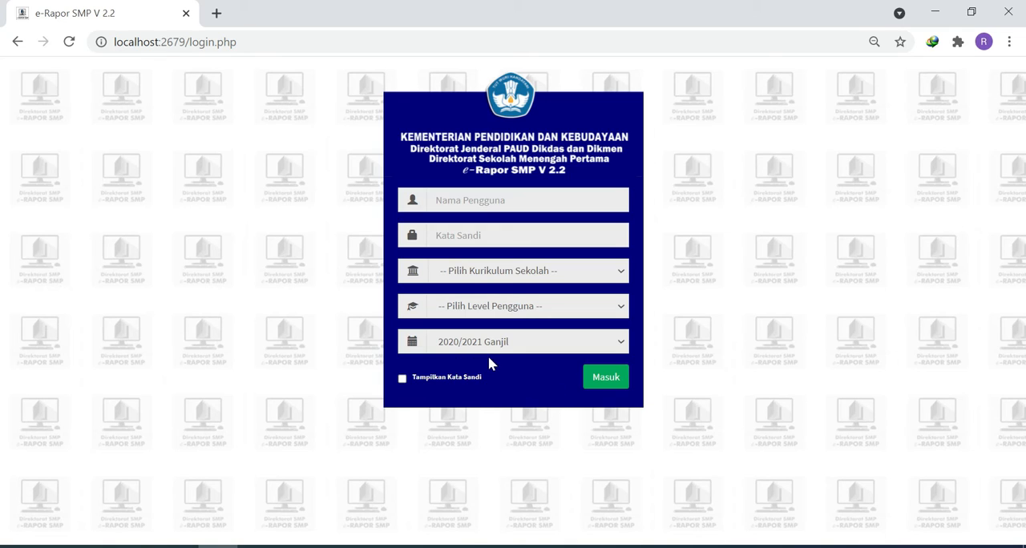
- Log in as admin with the saved password, K-2013 Paket curriculum and Admin level for semester 2020/2021 Ganjil, and dismiss the application information
{"action": "left_click", "coordinate": [510, 198]}
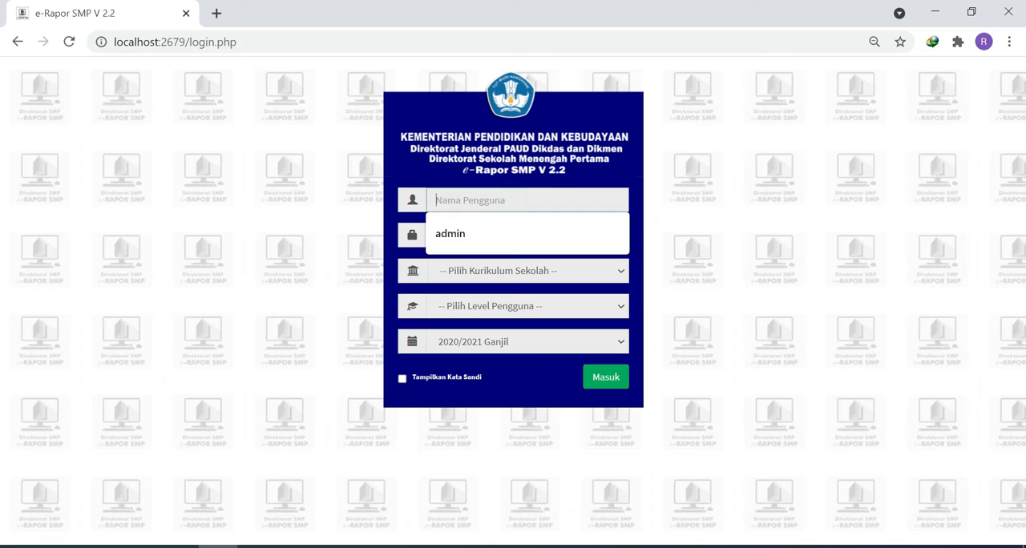
{"action": "left_click", "coordinate": [481, 238]}
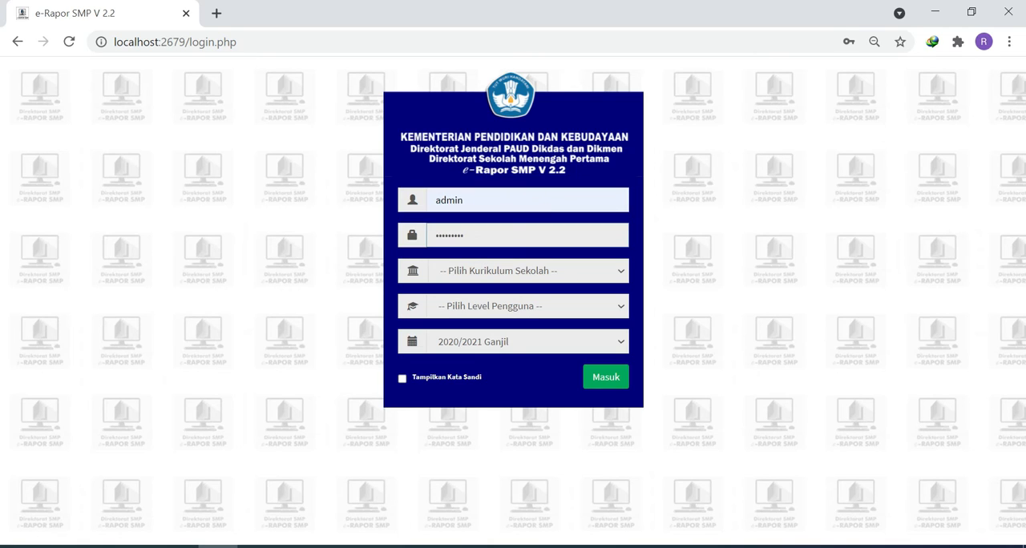
{"action": "left_click", "coordinate": [508, 272]}
{"action": "left_click", "coordinate": [497, 301]}
{"action": "left_click", "coordinate": [498, 307]}
{"action": "left_click", "coordinate": [486, 337]}
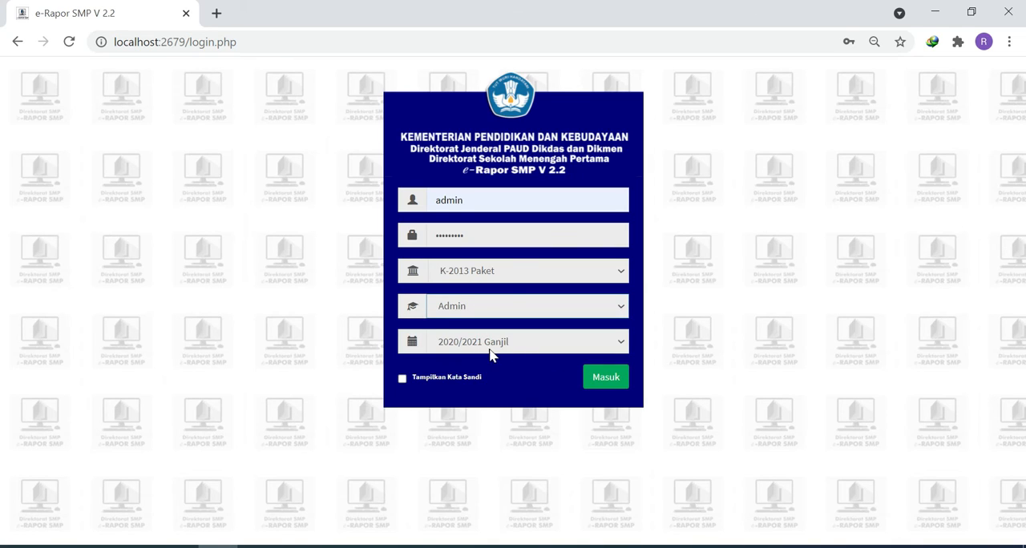
{"action": "left_click", "coordinate": [601, 377]}
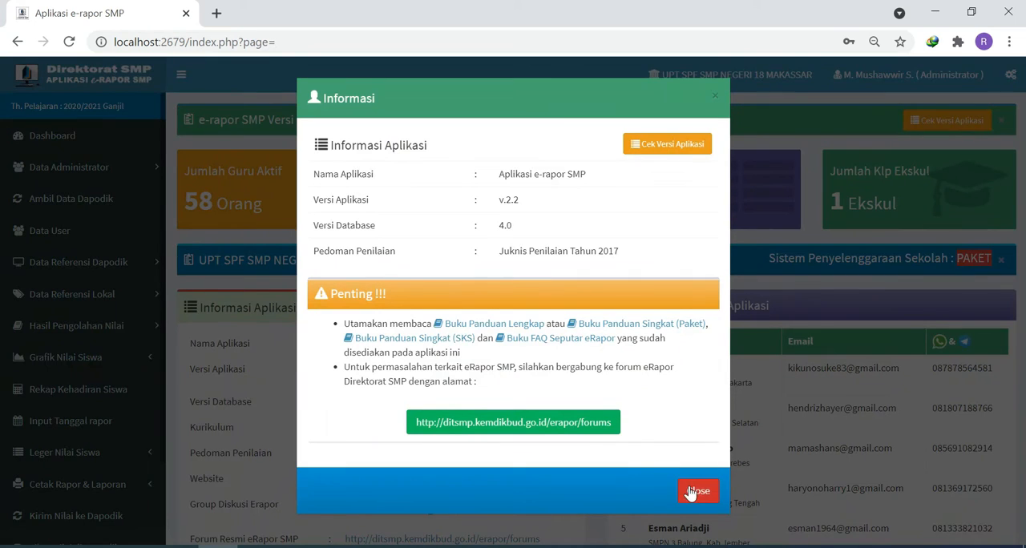
{"action": "left_click", "coordinate": [694, 490]}
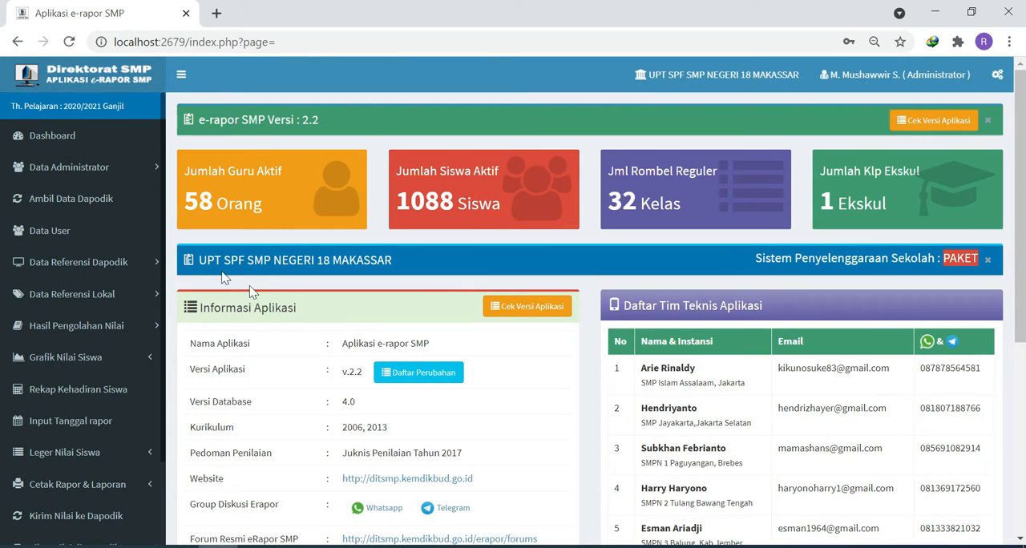
- Synchronize the semester data from Dapodik and log out of the administrator account
{"action": "left_click", "coordinate": [102, 206]}
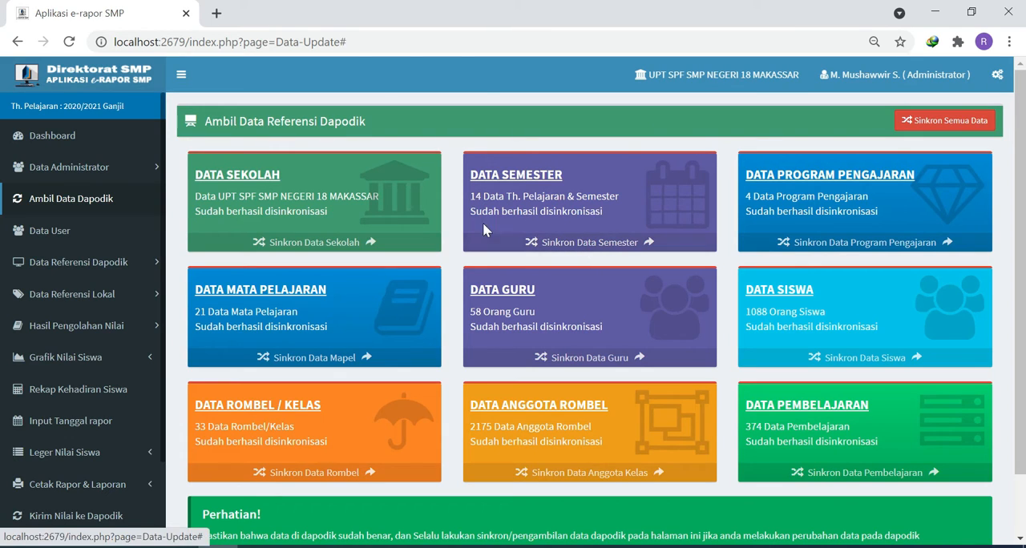
{"action": "left_click", "coordinate": [581, 249]}
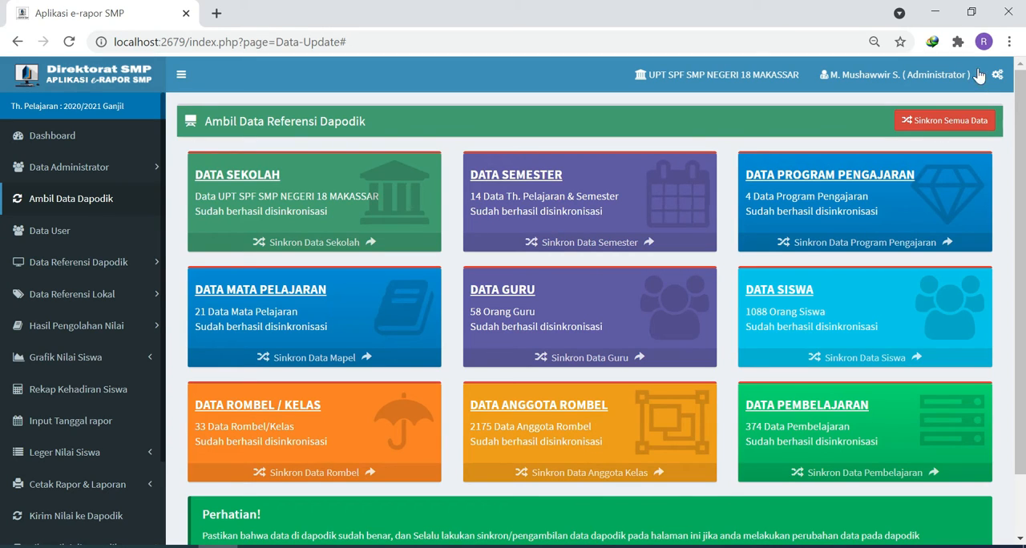
{"action": "left_click", "coordinate": [942, 77]}
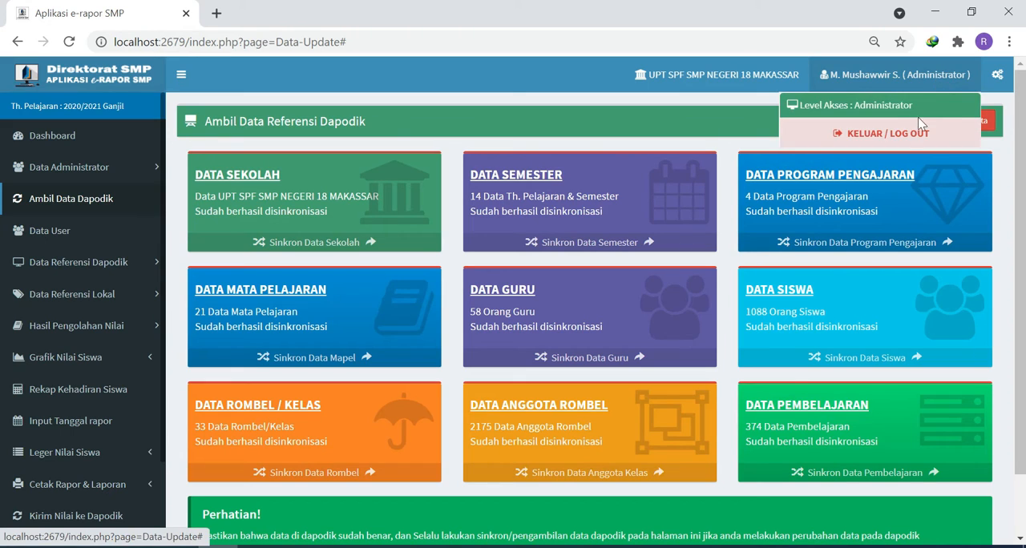
{"action": "left_click", "coordinate": [929, 128]}
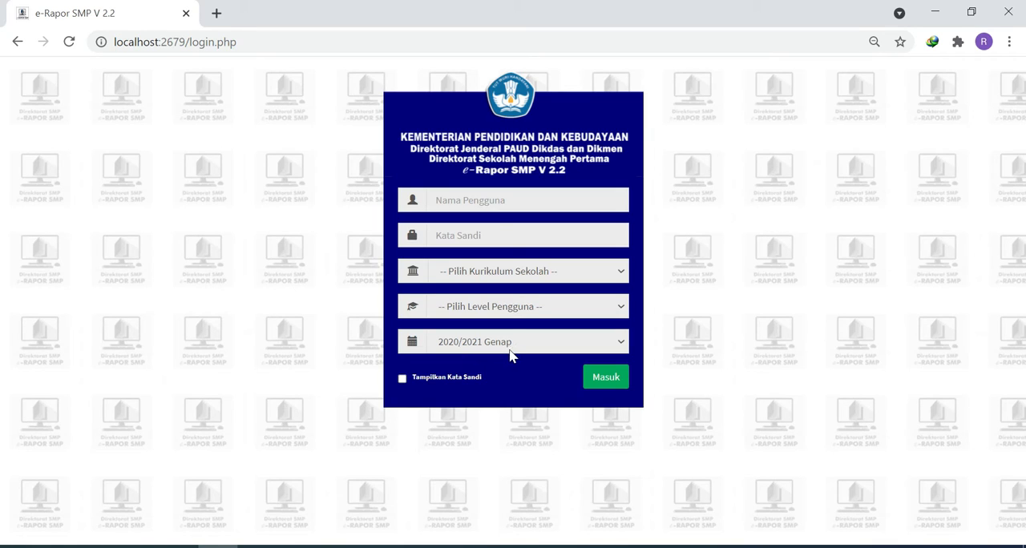
- Log in as admin with the saved password, K-2013 Paket and Admin level for semester 2020/2021 Genap, and dismiss the application information
{"action": "left_click", "coordinate": [500, 200]}
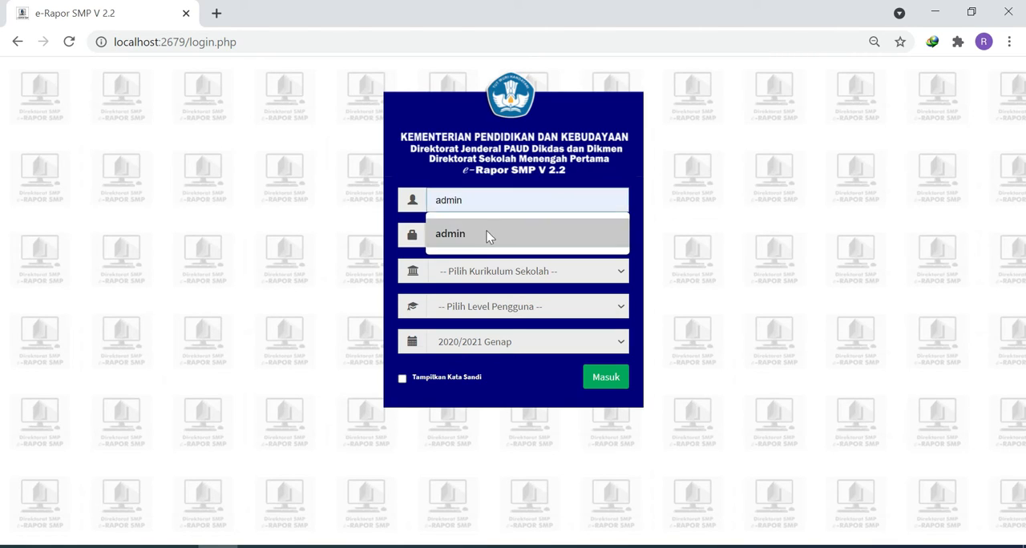
{"action": "left_click", "coordinate": [488, 234]}
{"action": "left_click", "coordinate": [521, 271]}
{"action": "left_click", "coordinate": [513, 307]}
{"action": "left_click", "coordinate": [510, 307]}
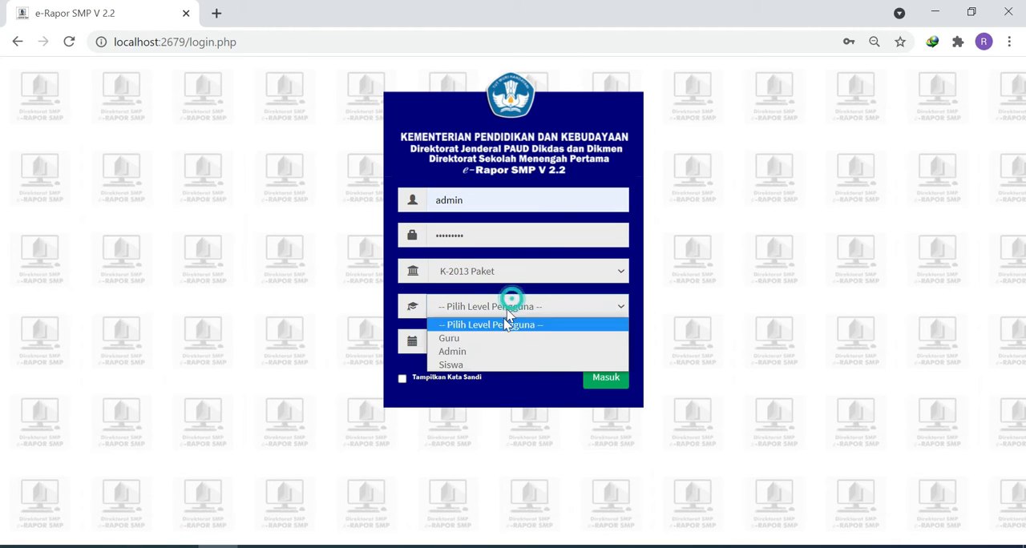
{"action": "left_click", "coordinate": [491, 351]}
{"action": "left_click", "coordinate": [607, 380]}
{"action": "left_click", "coordinate": [698, 492]}
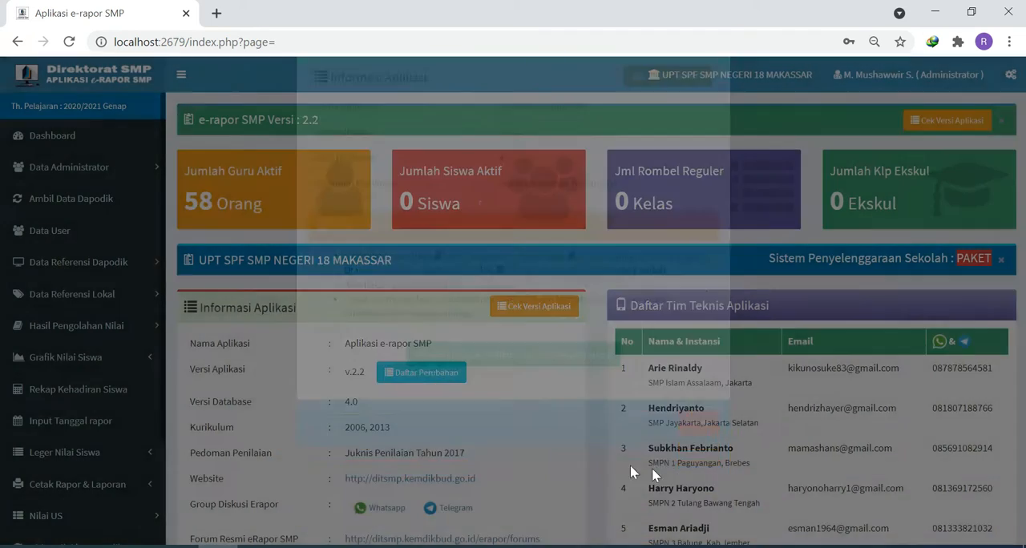
- Open the Ambil Data Dapodik page and review the synchronization status of each data category
{"action": "left_click", "coordinate": [81, 207]}
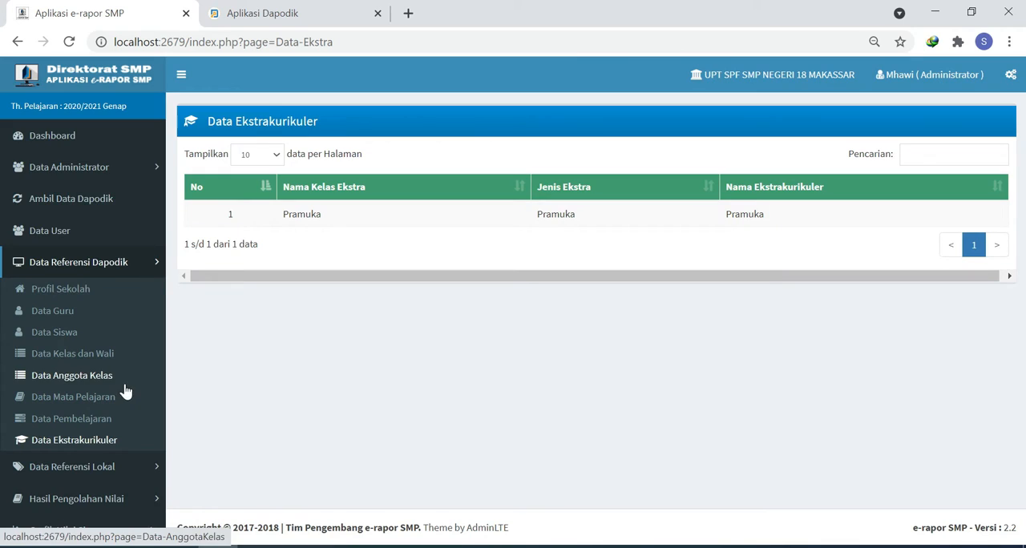
{"action": "scroll", "coordinate": [126, 391], "scroll_direction": "down", "scroll_amount": 3}
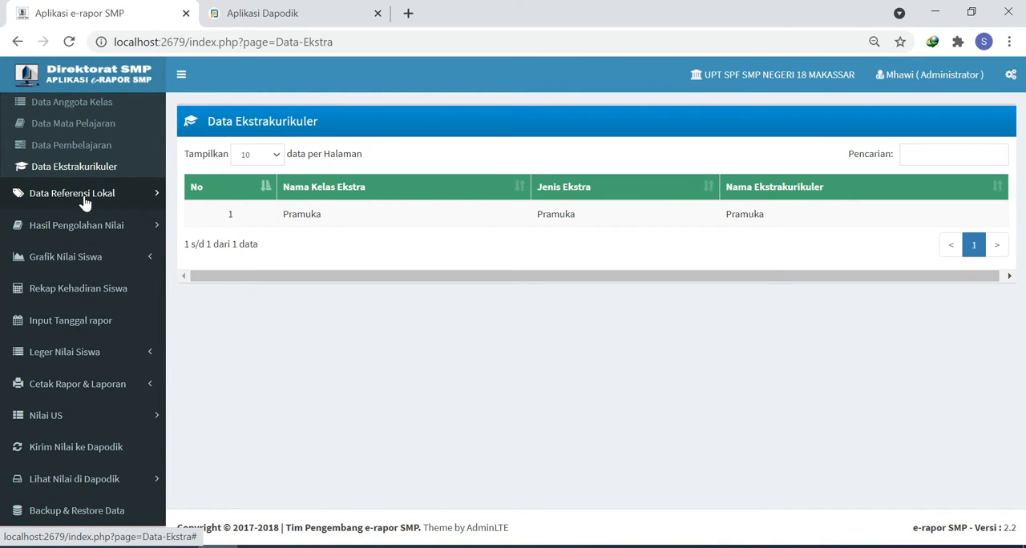
- Open Mapping Mapel K2013 and assign Pendidikan Agama Islam dan Budi Pekerti to Kelompok A with report order number 1
{"action": "left_click", "coordinate": [85, 201]}
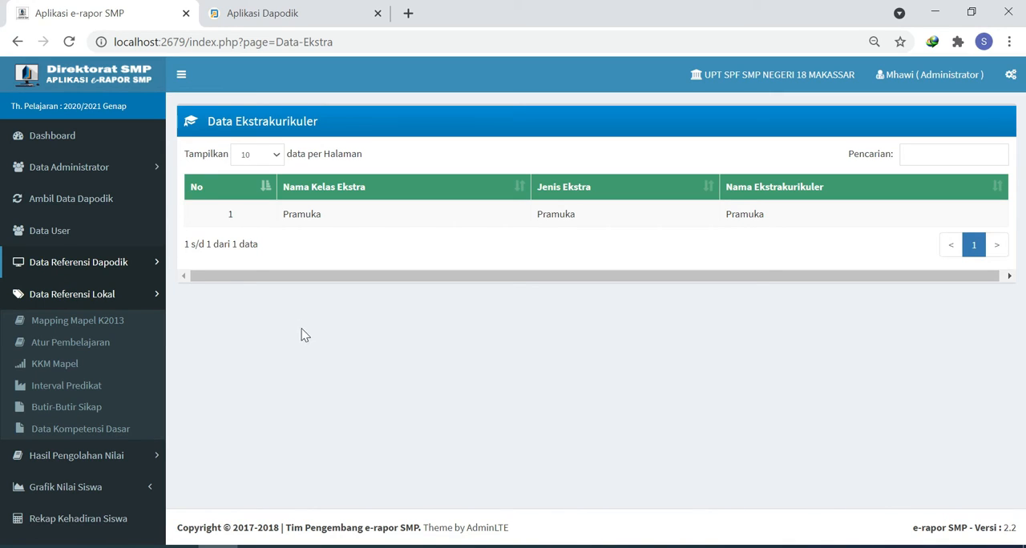
{"action": "left_click", "coordinate": [103, 329]}
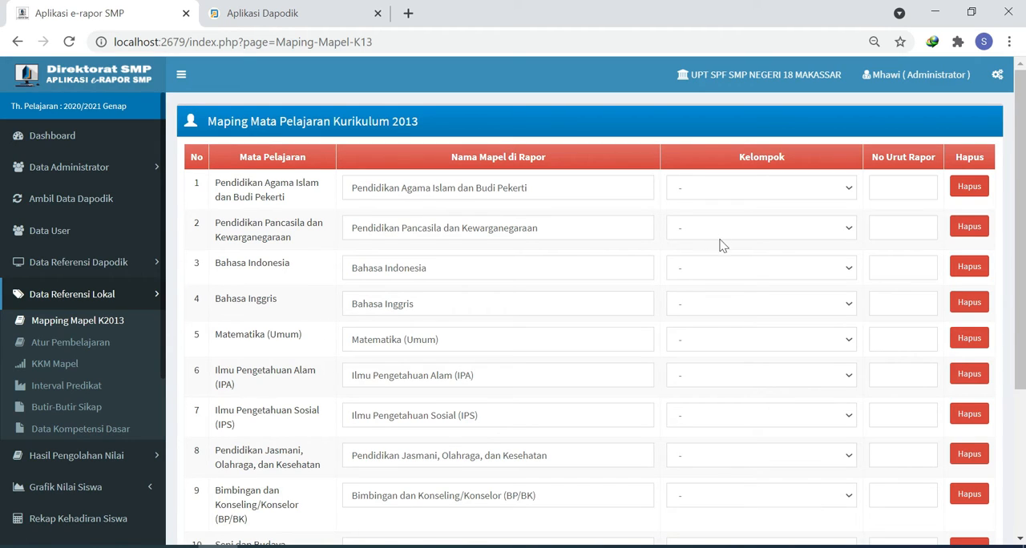
{"action": "left_click", "coordinate": [848, 190]}
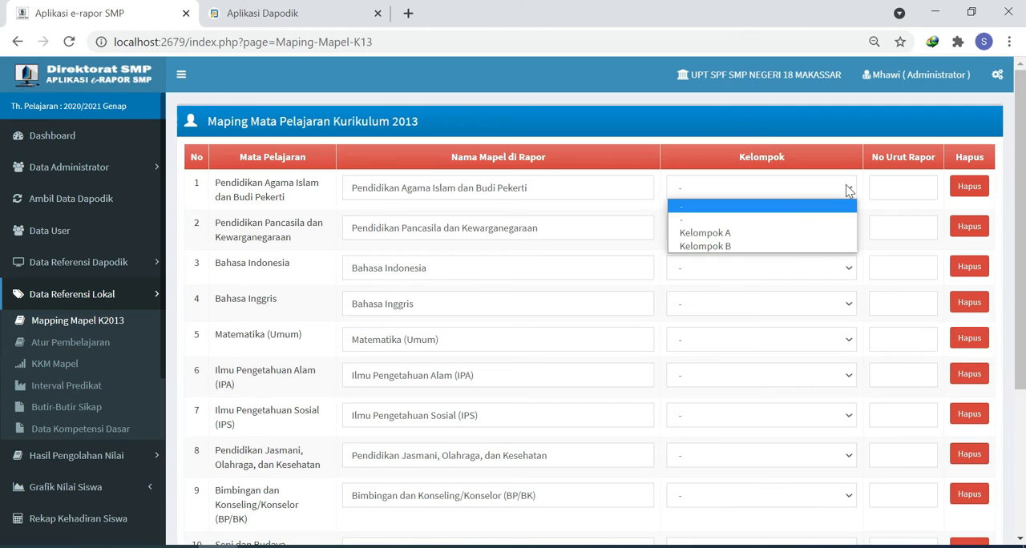
{"action": "left_click", "coordinate": [769, 233]}
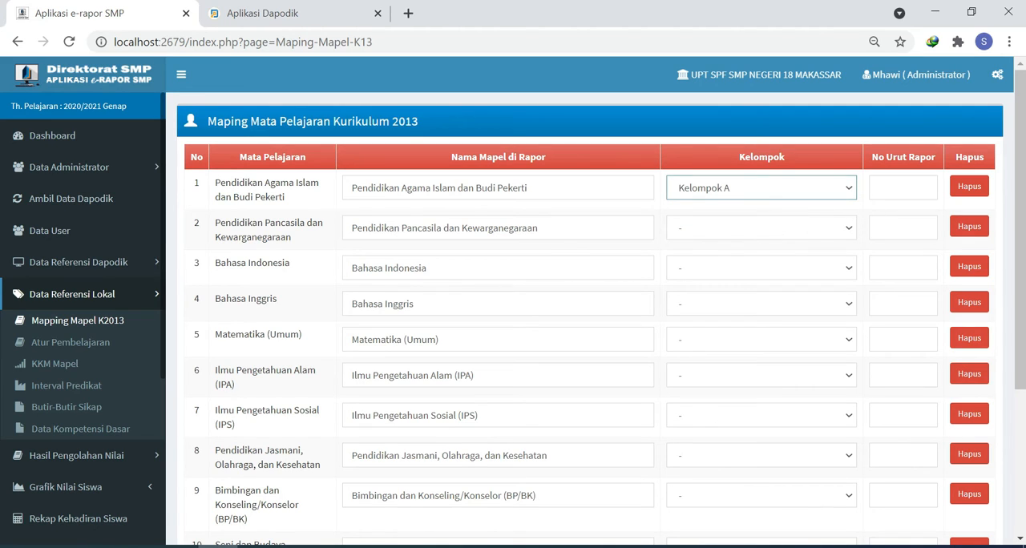
{"action": "key", "text": "Tab"}
{"action": "type", "text": "1"}
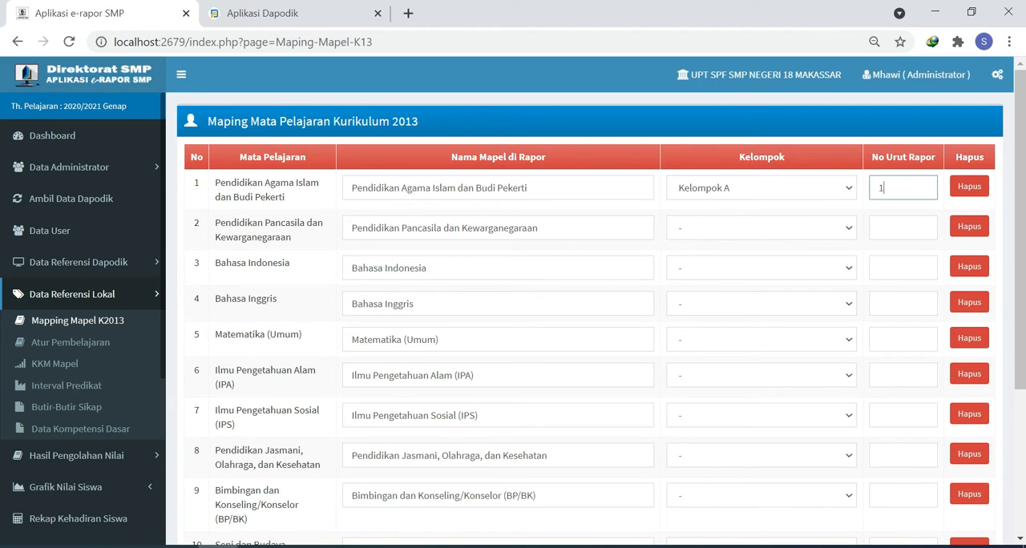
- Assign Pendidikan Pancasila dan Kewarganegaraan, Bahasa Indonesia and Bahasa Inggris to Kelompok A
{"action": "left_click", "coordinate": [798, 230]}
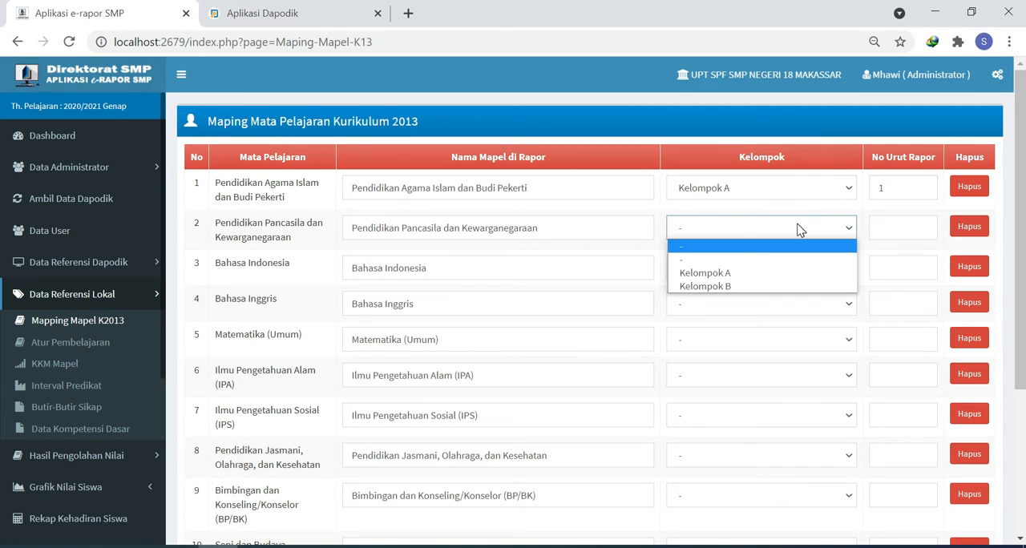
{"action": "left_click", "coordinate": [756, 274]}
{"action": "left_click", "coordinate": [786, 268]}
{"action": "left_click", "coordinate": [751, 316]}
{"action": "left_click", "coordinate": [749, 303]}
{"action": "left_click", "coordinate": [731, 350]}
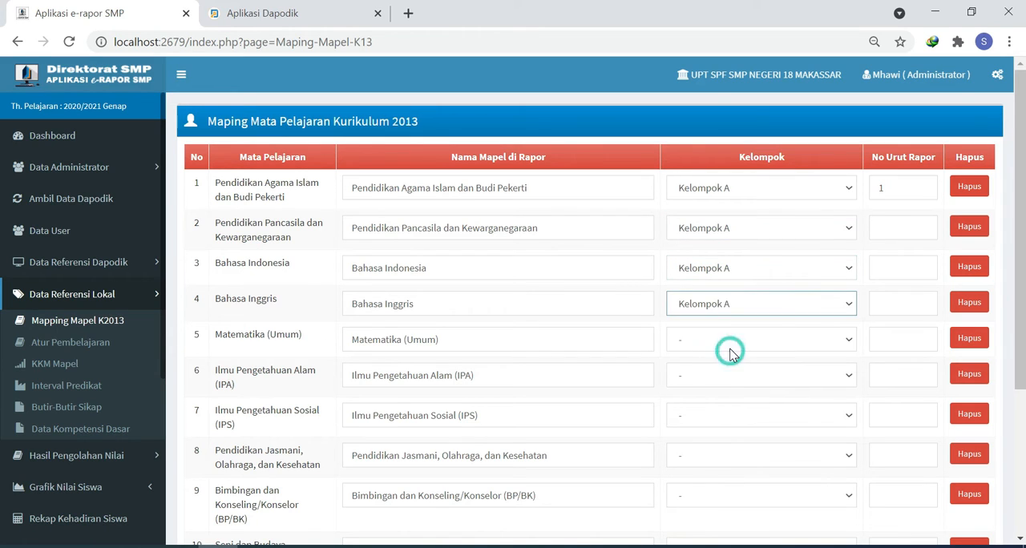
- Assign Matematika (Umum), Ilmu Pengetahuan Alam (IPA) and Ilmu Pengetahuan Sosial (IPS) to Kelompok A
{"action": "left_click", "coordinate": [731, 345]}
{"action": "left_click", "coordinate": [713, 385]}
{"action": "left_click", "coordinate": [723, 382]}
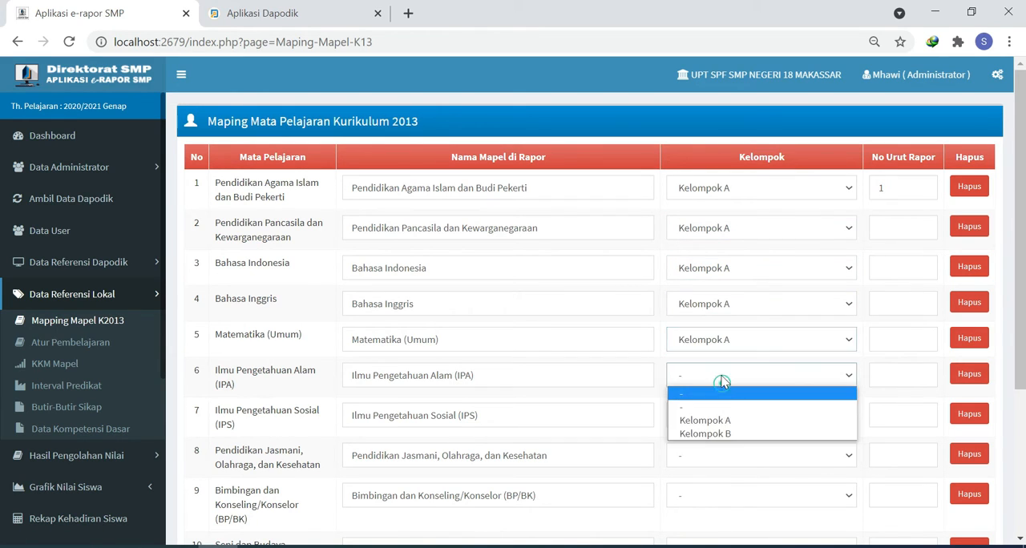
{"action": "left_click", "coordinate": [722, 420]}
{"action": "left_click", "coordinate": [725, 417]}
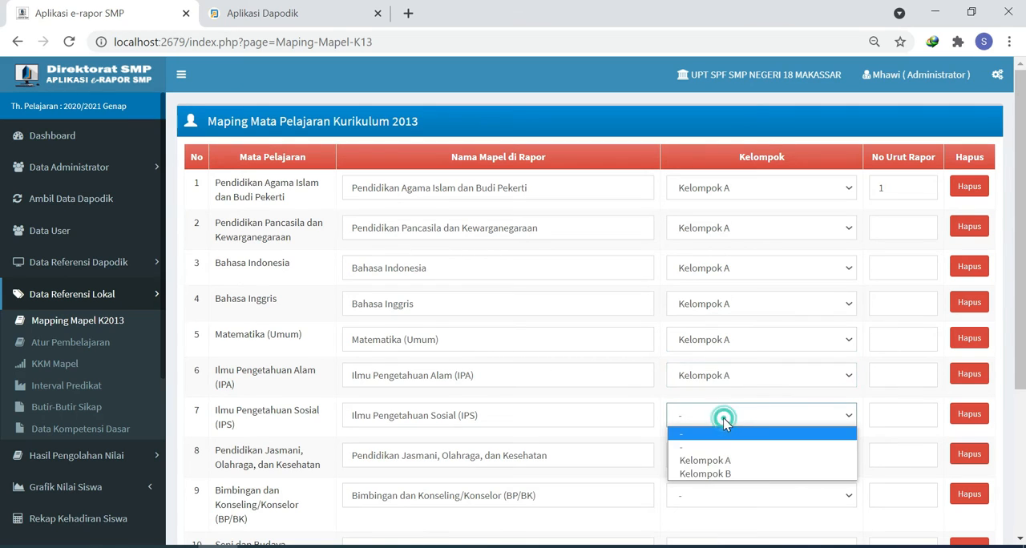
{"action": "left_click", "coordinate": [729, 462]}
- Assign Pendidikan Jasmani, Olahraga, dan Kesehatan, Seni dan Budaya, and Prakarya to Kelompok B
{"action": "left_click", "coordinate": [740, 457]}
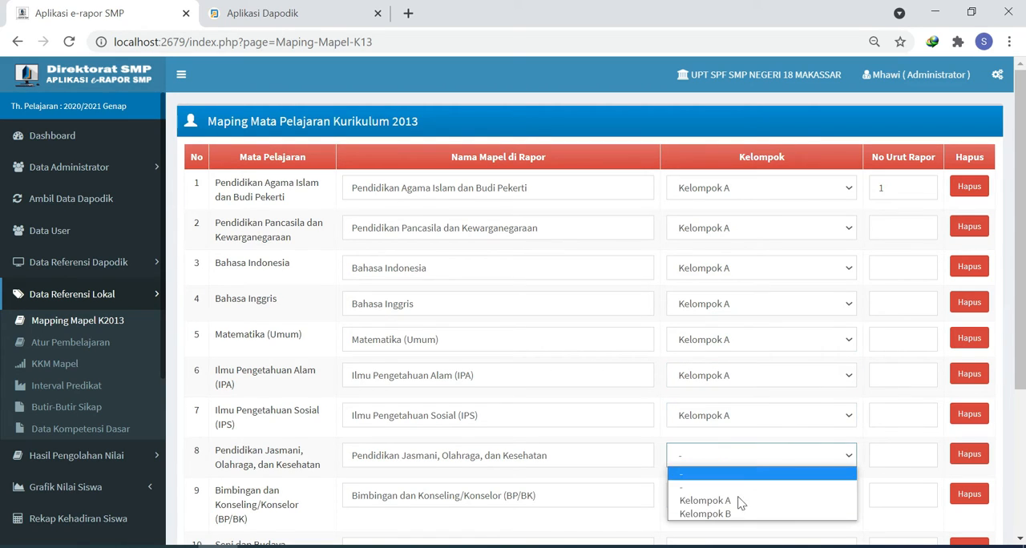
{"action": "left_click", "coordinate": [728, 514]}
{"action": "scroll", "coordinate": [728, 489], "scroll_direction": "down", "scroll_amount": 3}
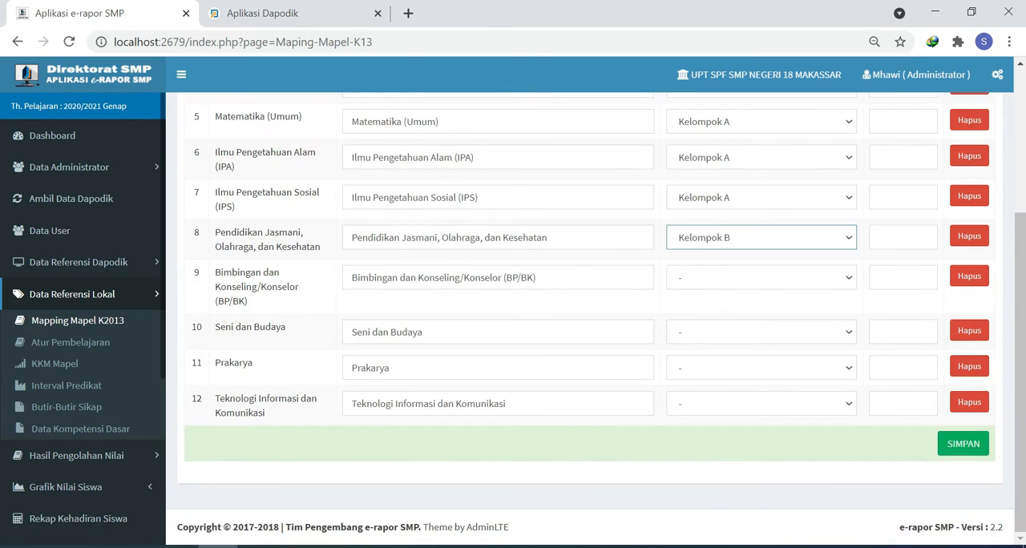
{"action": "left_click", "coordinate": [734, 342]}
{"action": "left_click", "coordinate": [720, 386]}
{"action": "left_click", "coordinate": [712, 369]}
{"action": "left_click", "coordinate": [714, 436]}
{"action": "left_click", "coordinate": [711, 373]}
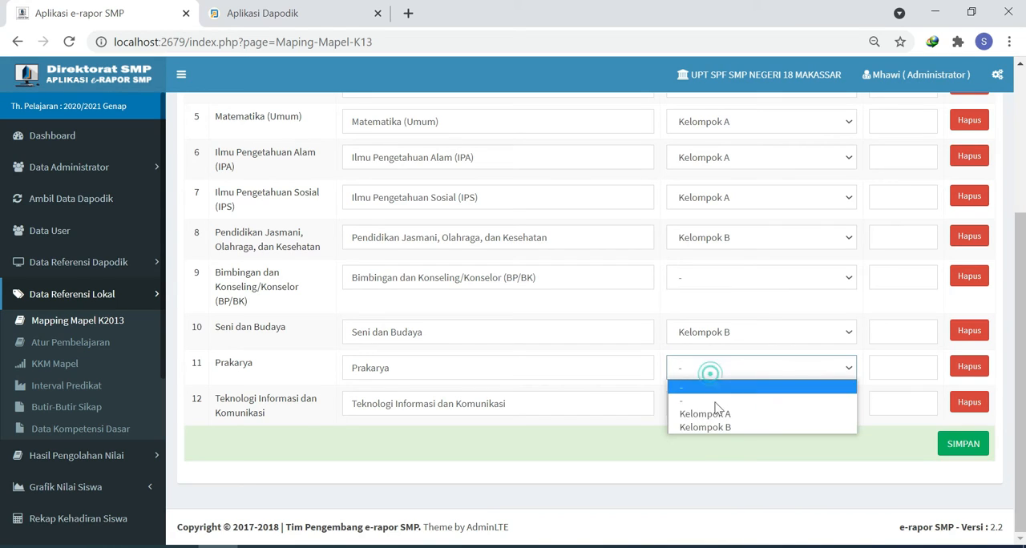
{"action": "left_click", "coordinate": [715, 427]}
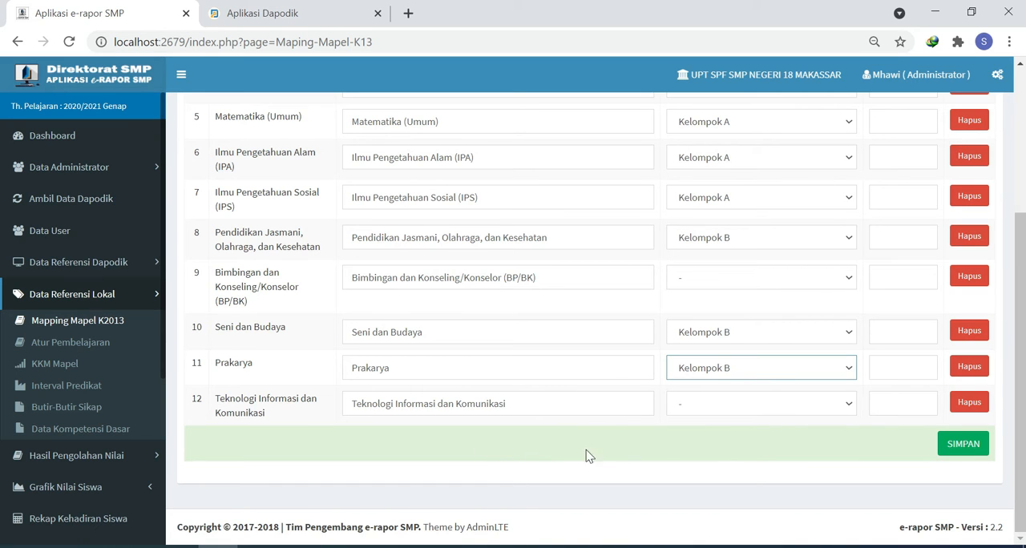
- Set the No Urut Rapor to 2 for Pancasila, 3 for Bahasa Indonesia, 7 for Bahasa Inggris, 4 for Matematika, 5 for IPA and 6 for IPS
{"action": "scroll", "coordinate": [806, 318], "scroll_direction": "up", "scroll_amount": 1}
{"action": "scroll", "coordinate": [806, 318], "scroll_direction": "up", "scroll_amount": 2}
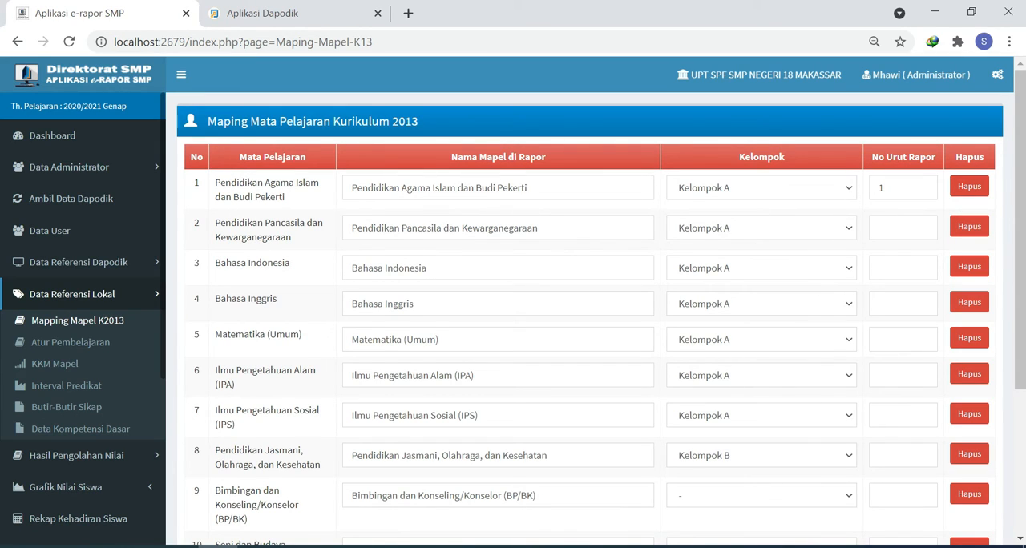
{"action": "left_click", "coordinate": [904, 228]}
{"action": "left_click", "coordinate": [892, 276]}
{"action": "type", "text": "3"}
{"action": "left_click", "coordinate": [894, 305]}
{"action": "left_click", "coordinate": [898, 340]}
{"action": "left_click", "coordinate": [906, 374]}
{"action": "left_click", "coordinate": [904, 415]}
- Set the No Urut Rapor to 9 for Pendidikan Jasmani, 8 for Seni dan Budaya and 10 for Prakarya, and review the mapping
{"action": "scroll", "coordinate": [593, 320], "scroll_direction": "down", "scroll_amount": 2}
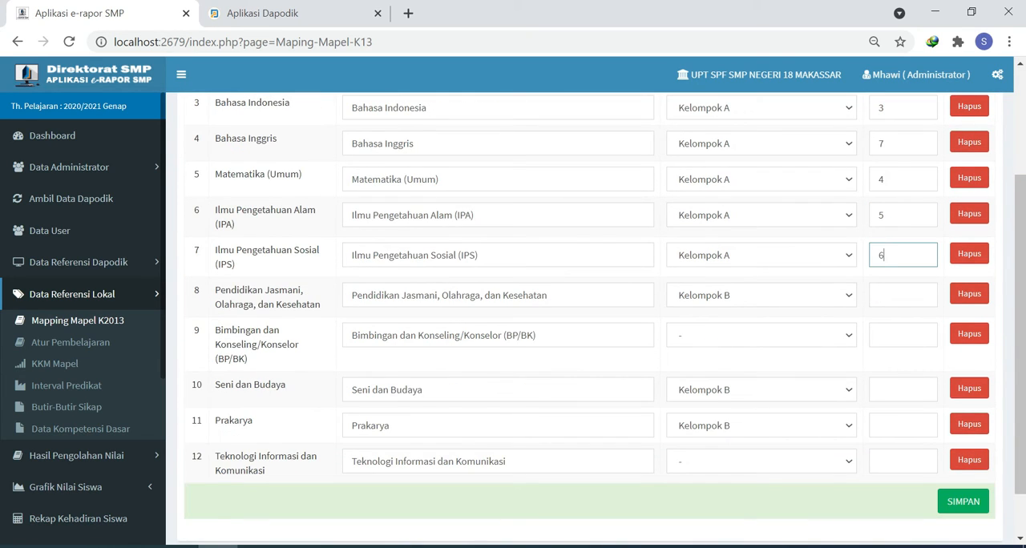
{"action": "left_click", "coordinate": [903, 295]}
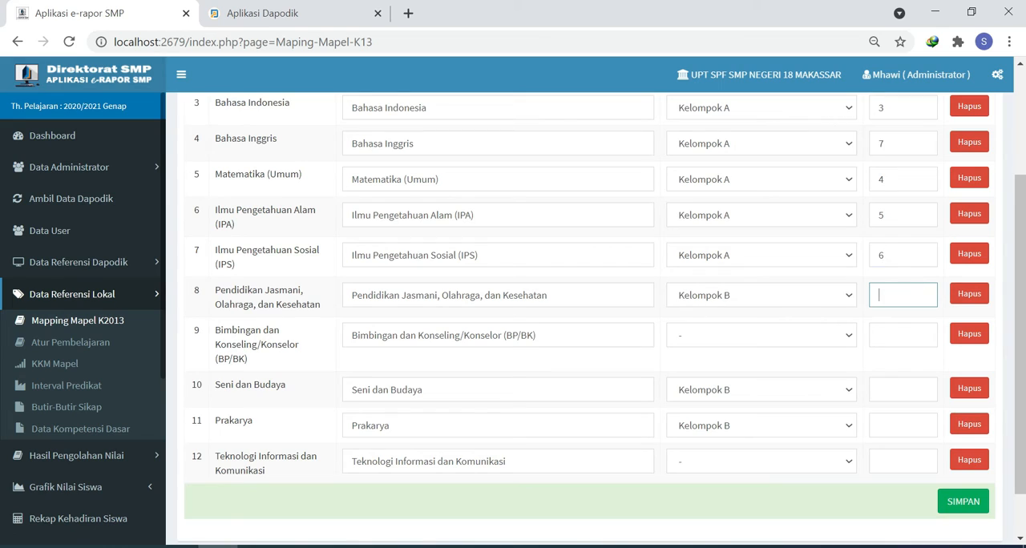
{"action": "left_click", "coordinate": [902, 390]}
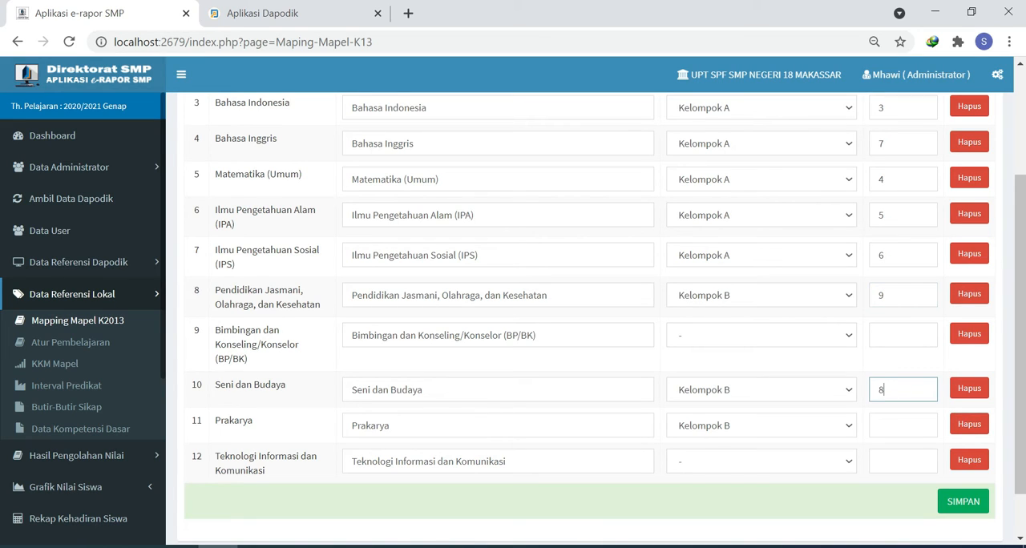
{"action": "left_click", "coordinate": [879, 425]}
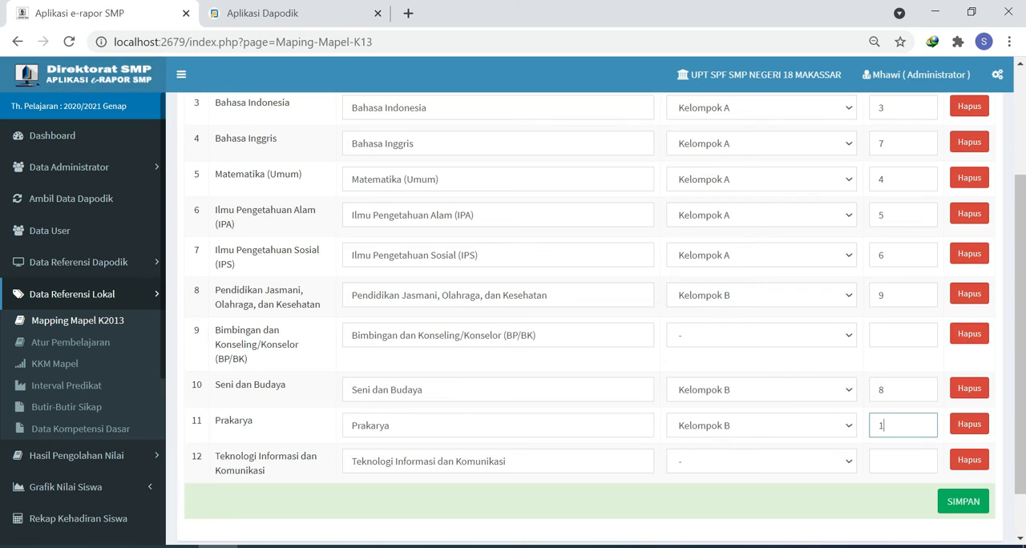
{"action": "scroll", "coordinate": [590, 321], "scroll_direction": "up", "scroll_amount": 2}
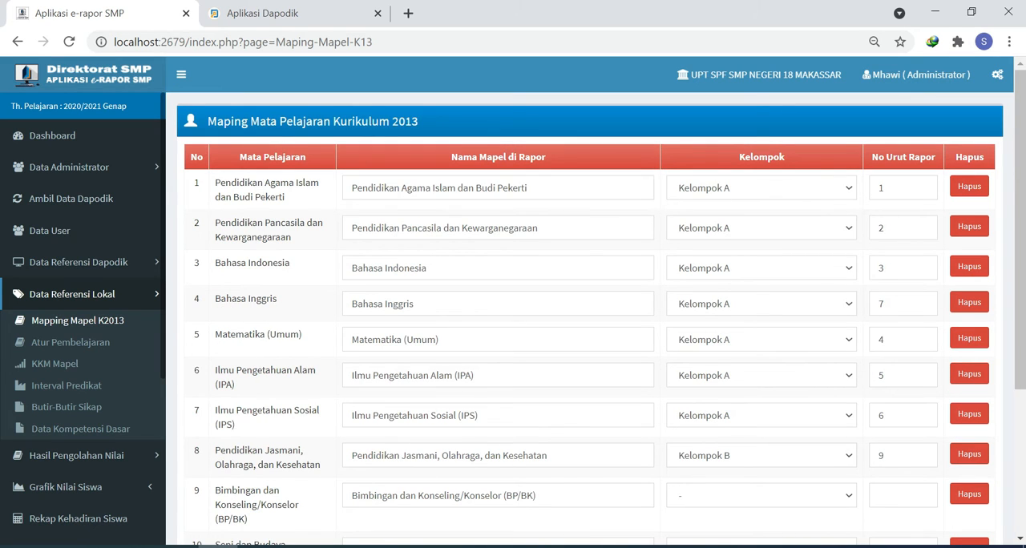
{"action": "type", "text": "10"}
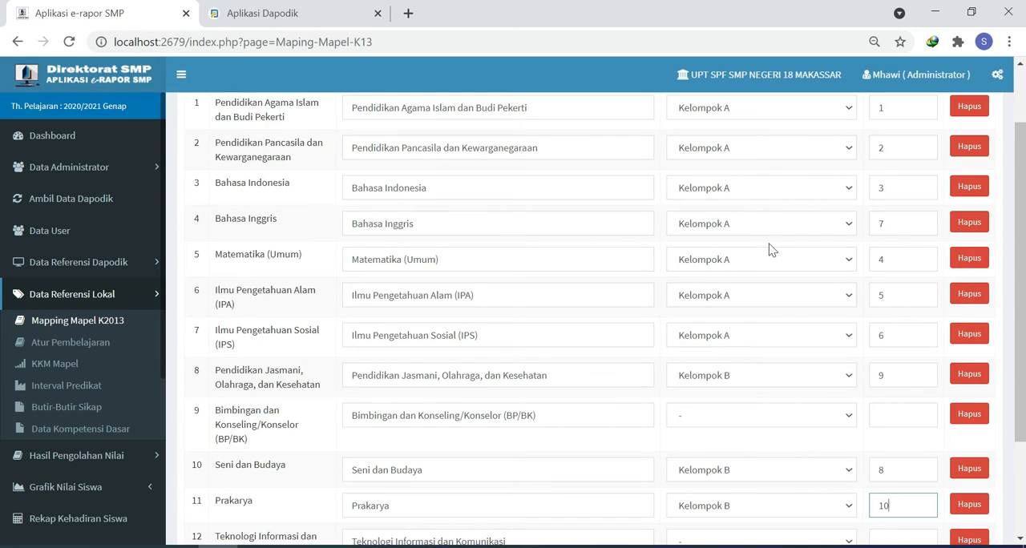
{"action": "scroll", "coordinate": [724, 209], "scroll_direction": "up", "scroll_amount": 1}
{"action": "scroll", "coordinate": [725, 209], "scroll_direction": "up", "scroll_amount": 1}
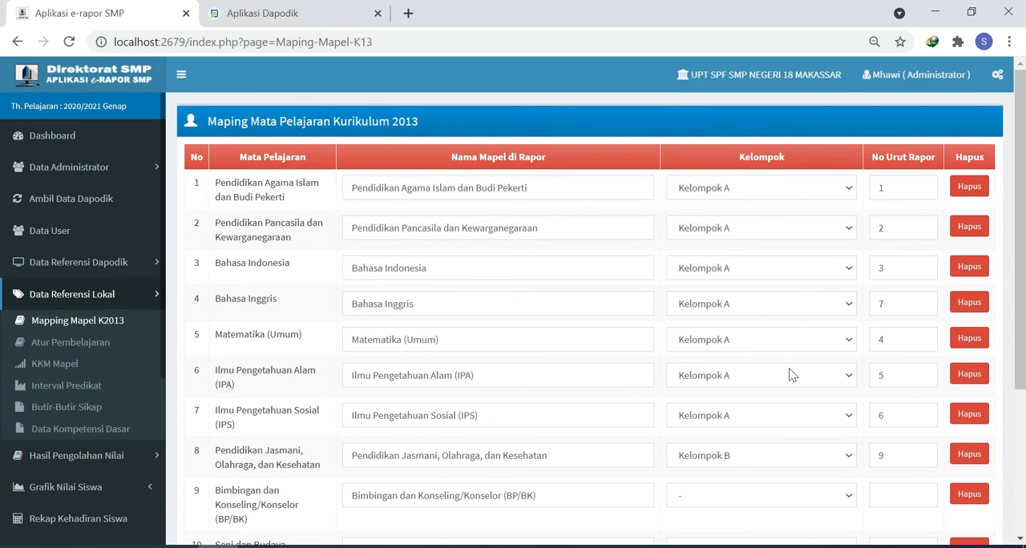
{"action": "scroll", "coordinate": [790, 375], "scroll_direction": "down", "scroll_amount": 2}
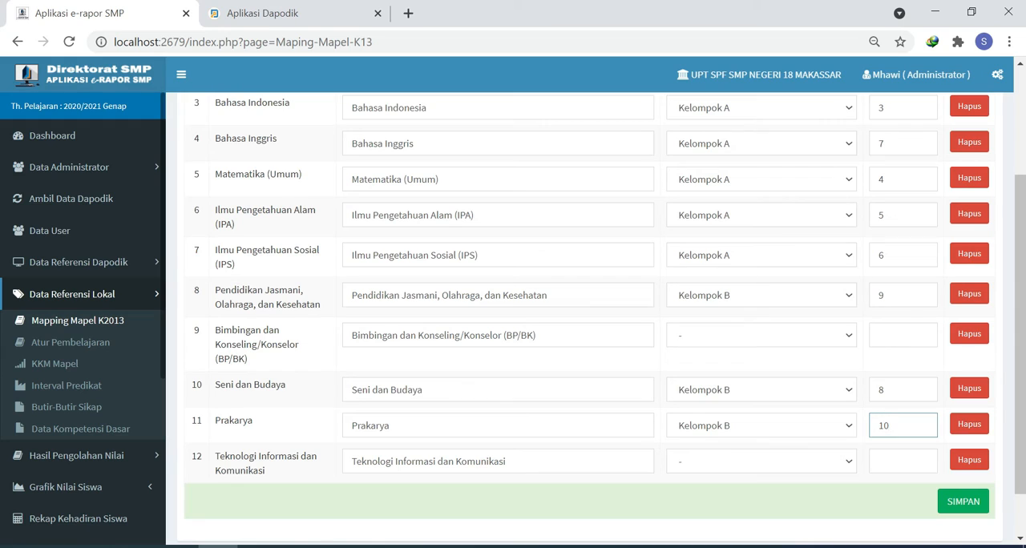
- Try numbering Kelompok B separately, with No Urut Rapor 2 for Pendidikan Jasmani, 1 for Seni dan Budaya and 3 for Prakarya
{"action": "left_click_drag", "start_coordinate": [894, 296], "coordinate": [841, 300]}
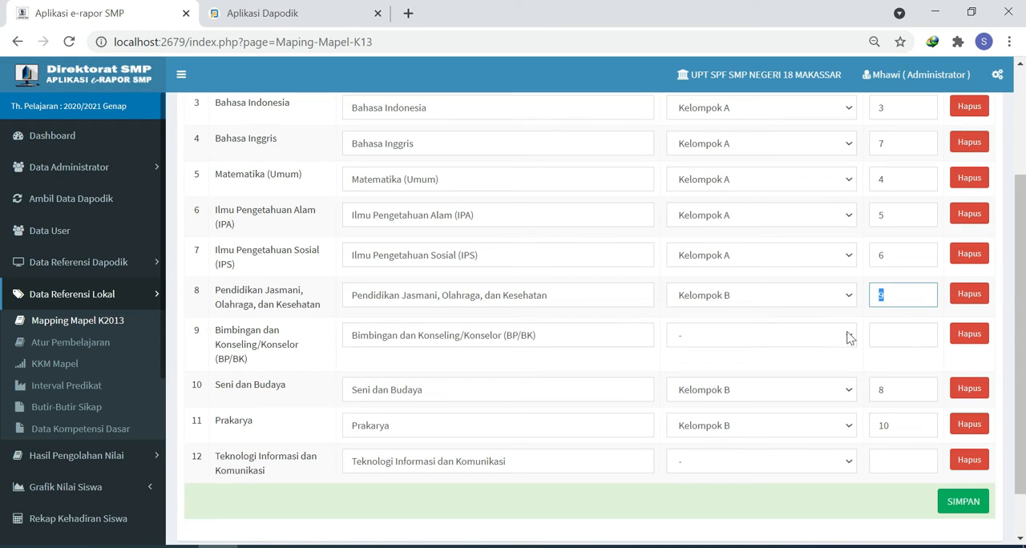
{"action": "type", "text": "2"}
{"action": "left_click_drag", "start_coordinate": [894, 391], "coordinate": [813, 395]}
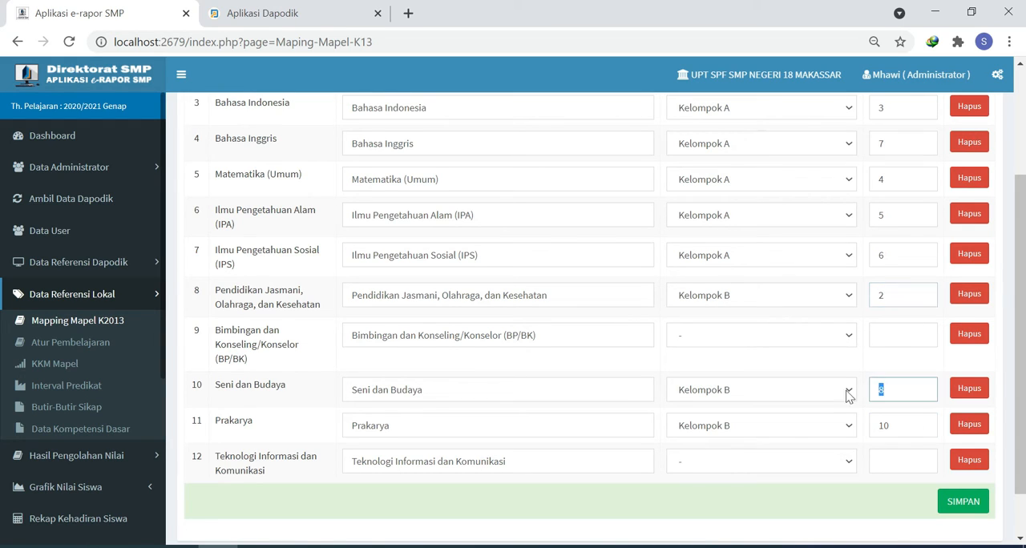
{"action": "type", "text": "1"}
{"action": "left_click_drag", "start_coordinate": [894, 426], "coordinate": [814, 424]}
{"action": "type", "text": "3"}
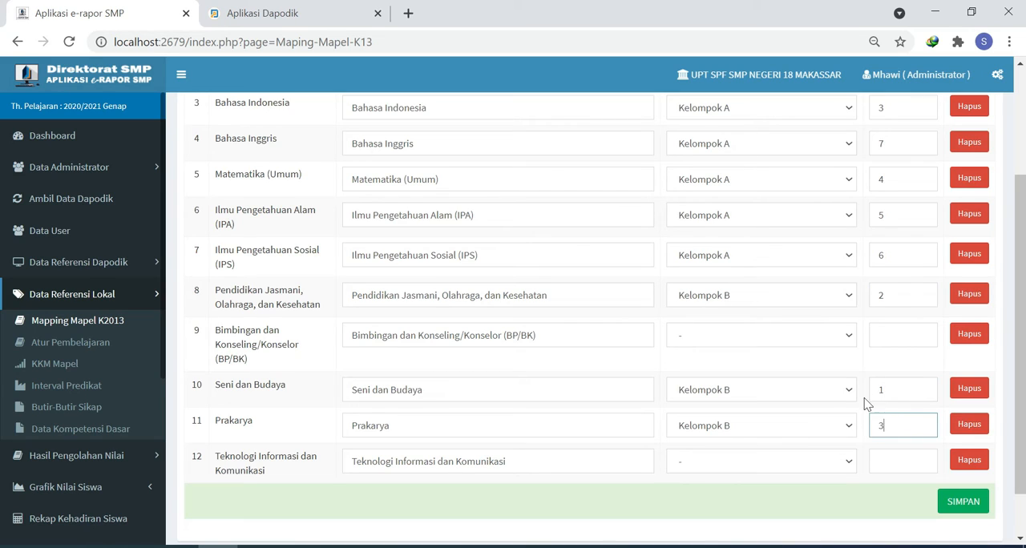
{"action": "left_click", "coordinate": [892, 295]}
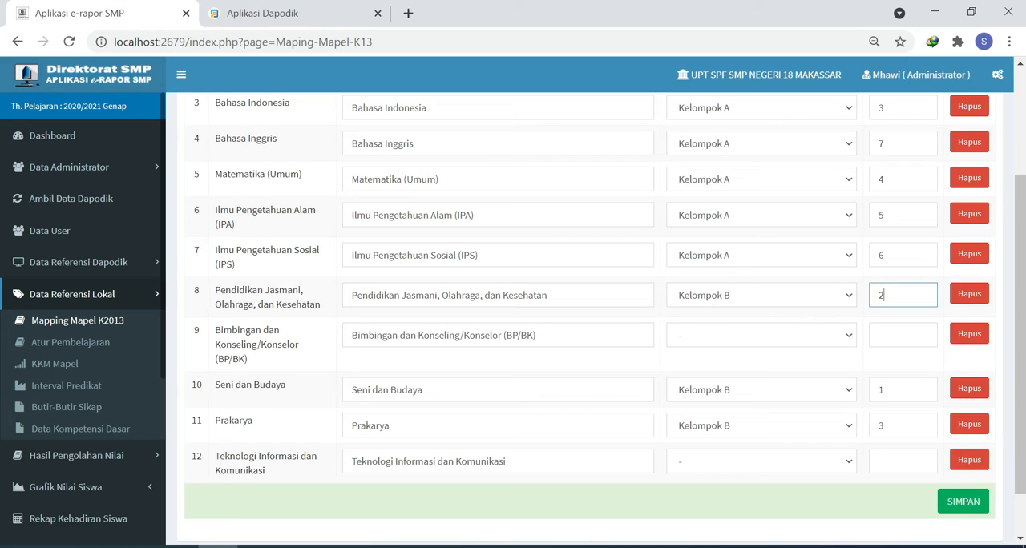
{"action": "scroll", "coordinate": [589, 320], "scroll_direction": "up", "scroll_amount": 2}
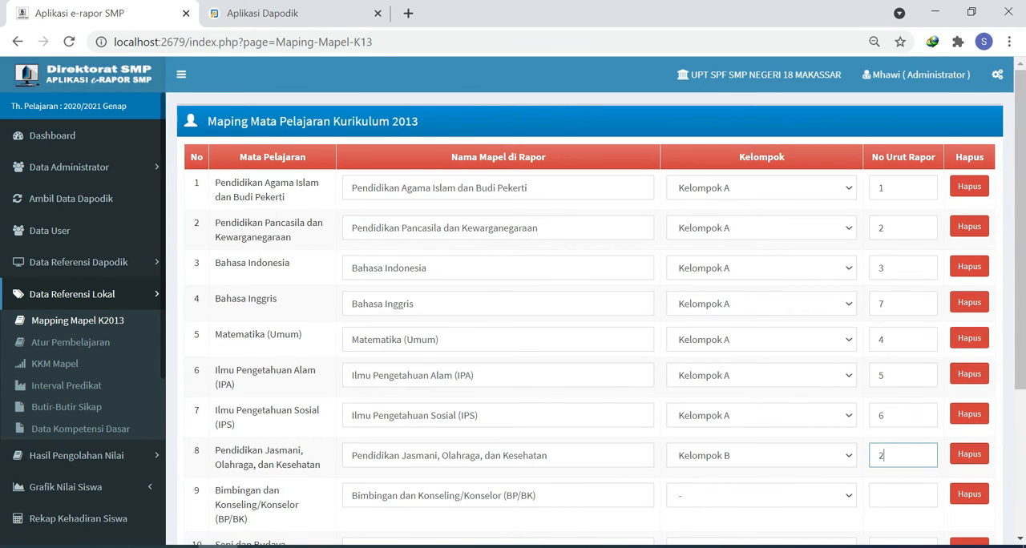
{"action": "scroll", "coordinate": [756, 275], "scroll_direction": "down", "scroll_amount": 1}
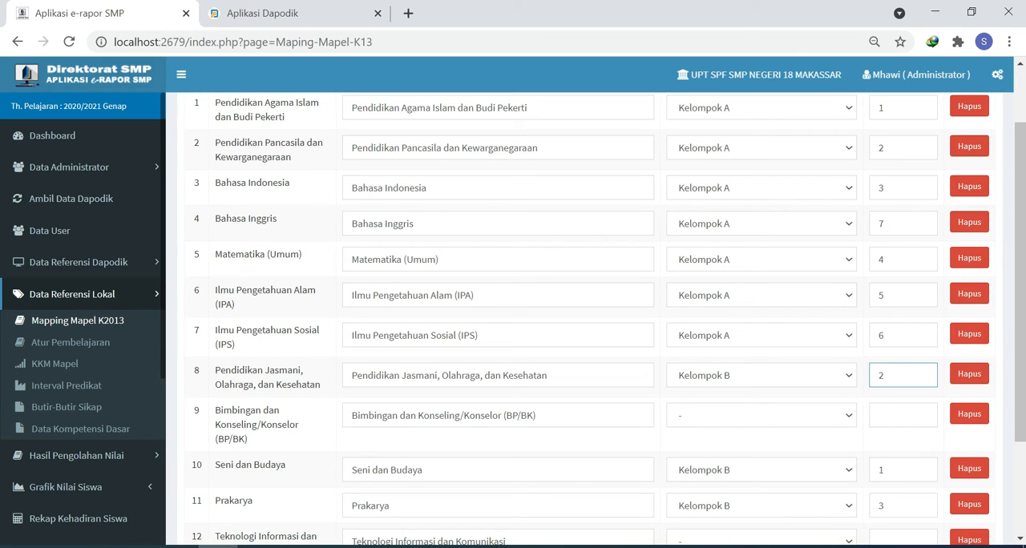
- Set the No Urut Rapor to 9 for Pendidikan Jasmani, 8 for Seni dan Budaya and 10 for Prakarya, and save the mapping
{"action": "left_click_drag", "start_coordinate": [892, 375], "coordinate": [780, 372]}
{"action": "type", "text": "9"}
{"action": "left_click_drag", "start_coordinate": [891, 469], "coordinate": [816, 465]}
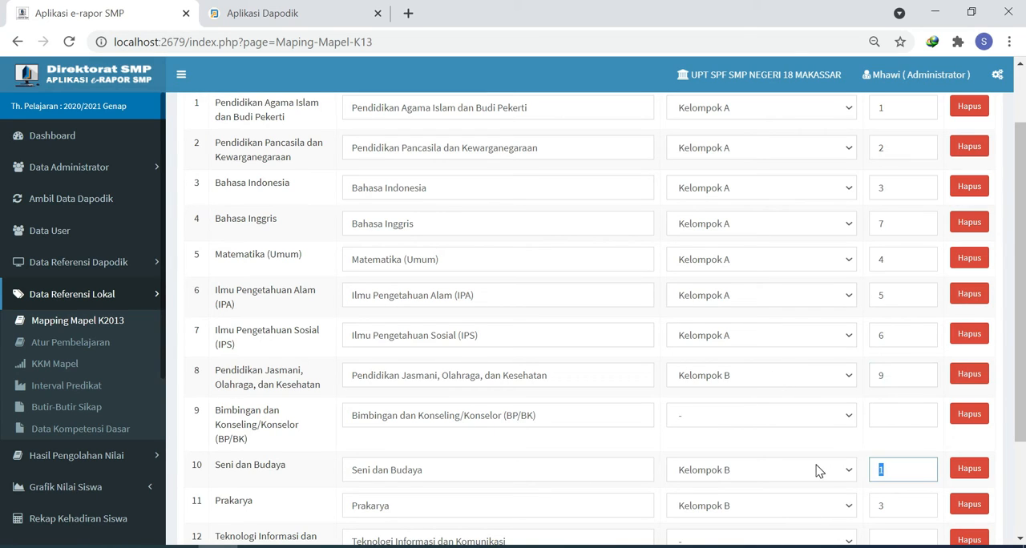
{"action": "type", "text": "8"}
{"action": "left_click_drag", "start_coordinate": [892, 506], "coordinate": [812, 499]}
{"action": "type", "text": "10"}
{"action": "scroll", "coordinate": [621, 457], "scroll_direction": "down", "scroll_amount": 2}
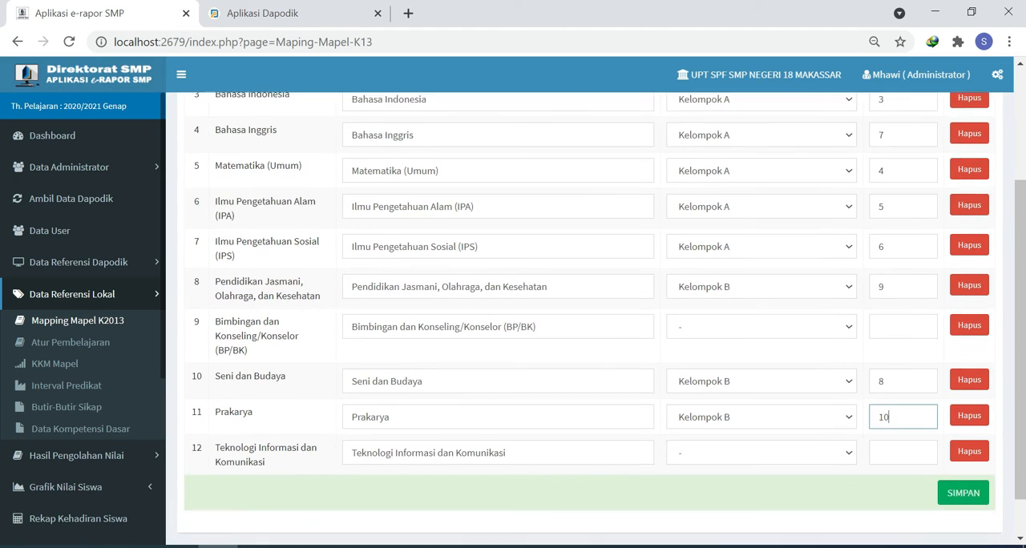
{"action": "left_click", "coordinate": [961, 446]}
{"action": "left_click", "coordinate": [659, 132]}
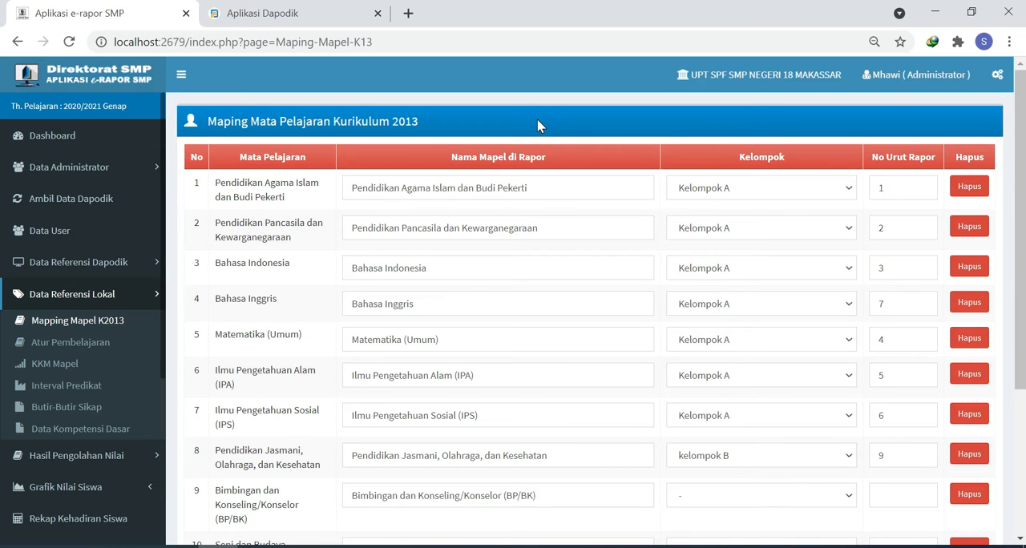
- Switch to Aplikasi Dapodik and review the Pembelajaran of regular class VII-1
{"action": "left_click", "coordinate": [282, 7]}
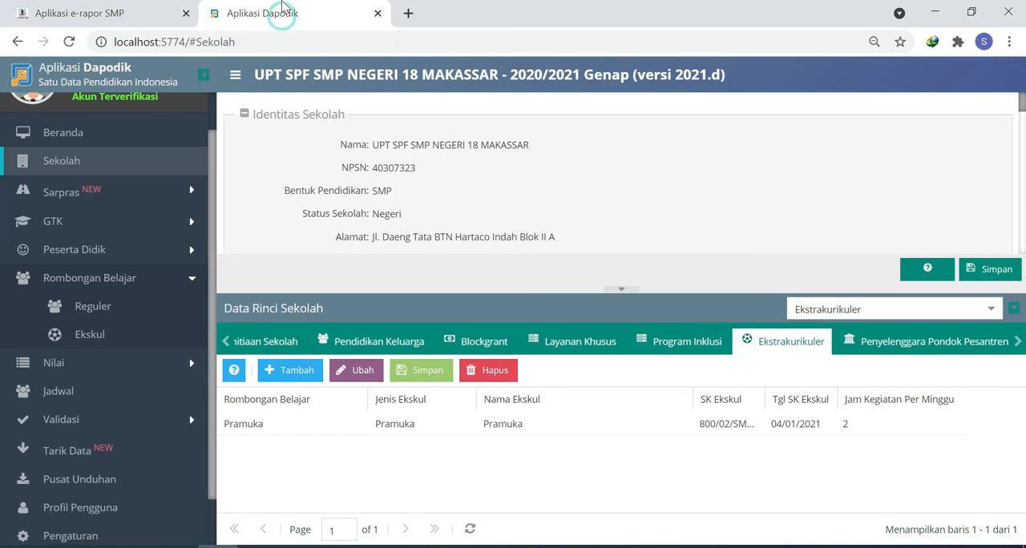
{"action": "left_click", "coordinate": [105, 310]}
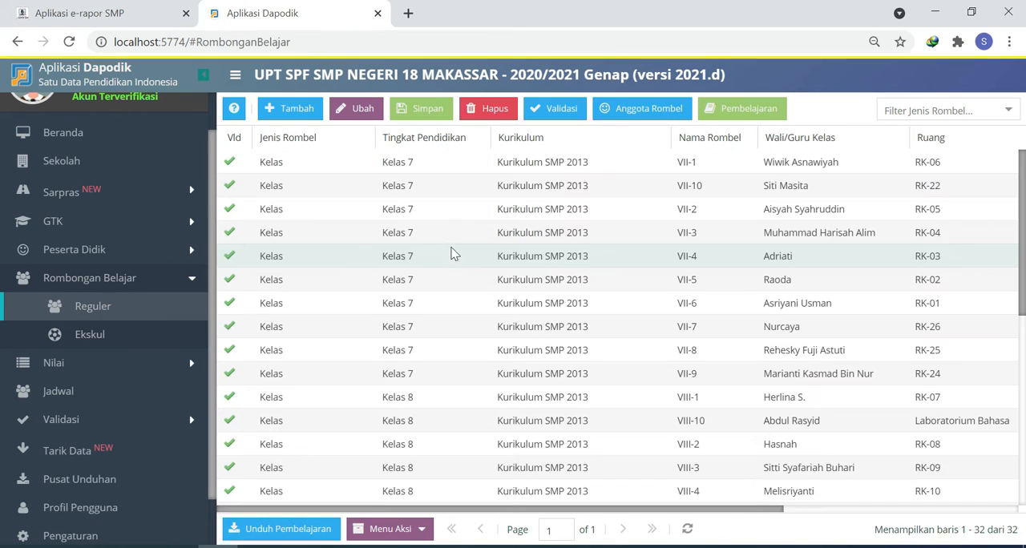
{"action": "left_click", "coordinate": [529, 163]}
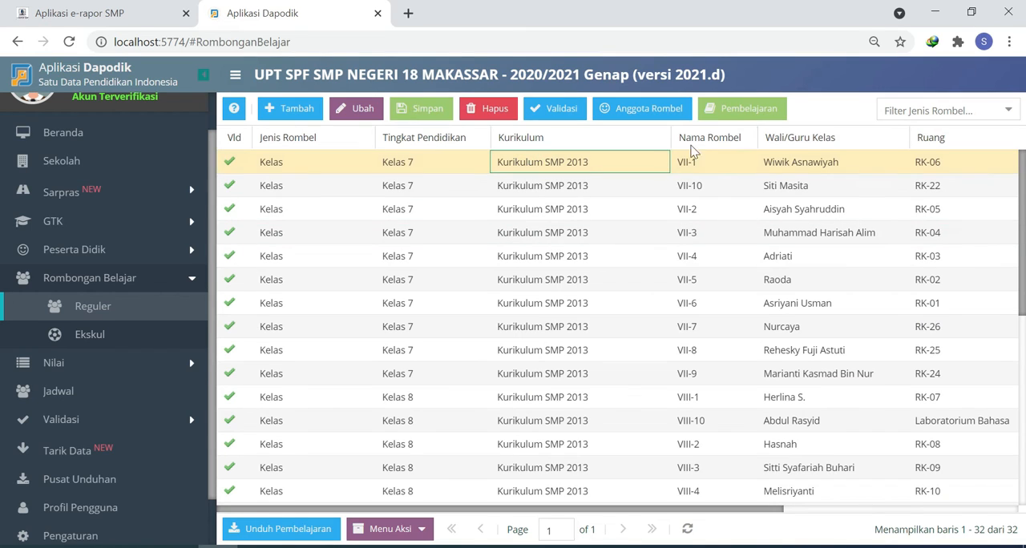
{"action": "left_click", "coordinate": [750, 109]}
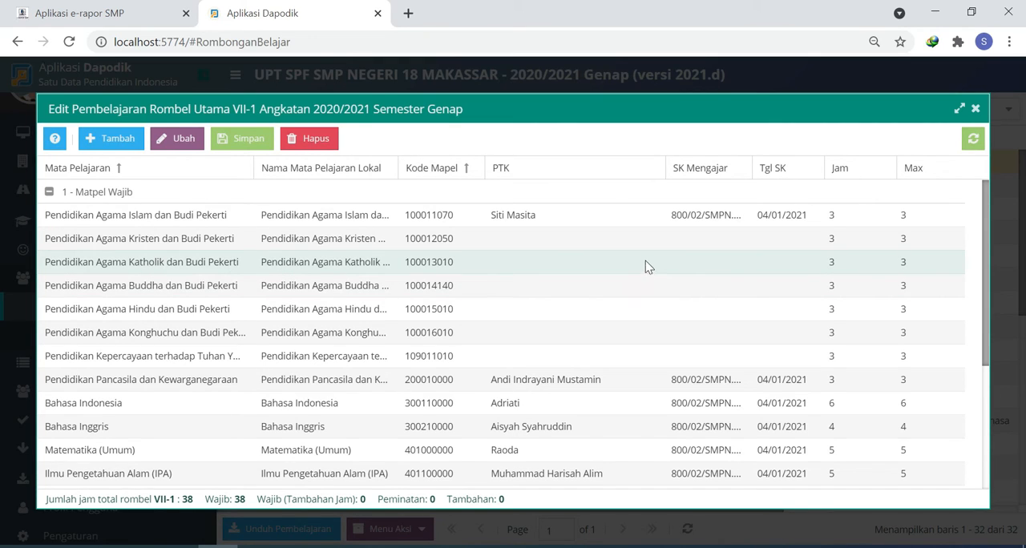
{"action": "left_click", "coordinate": [977, 110]}
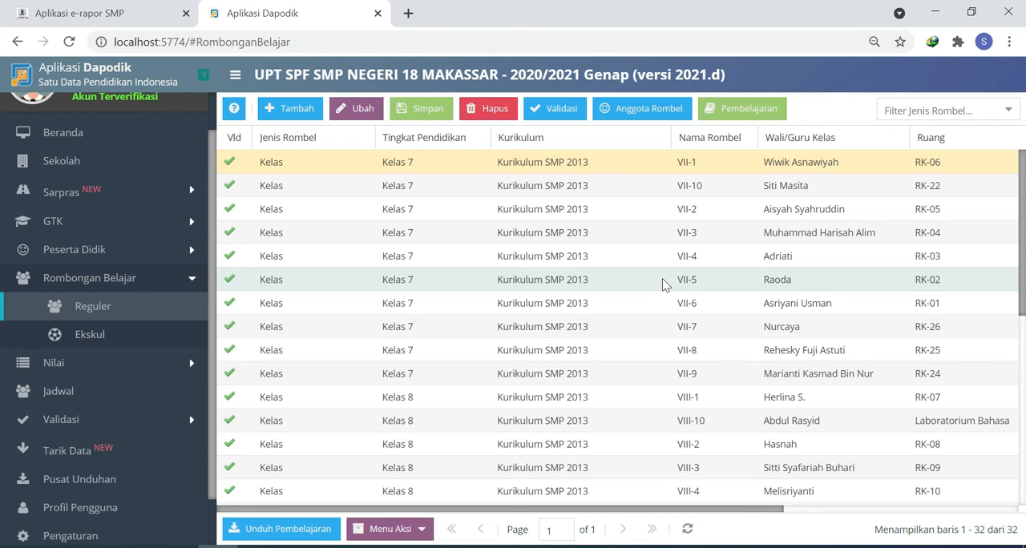
- In the Pembelajaran of class VII-5, assign the teacher for Pendidikan Agama Kristen dan Budi Pekerti
{"action": "left_click", "coordinate": [662, 280]}
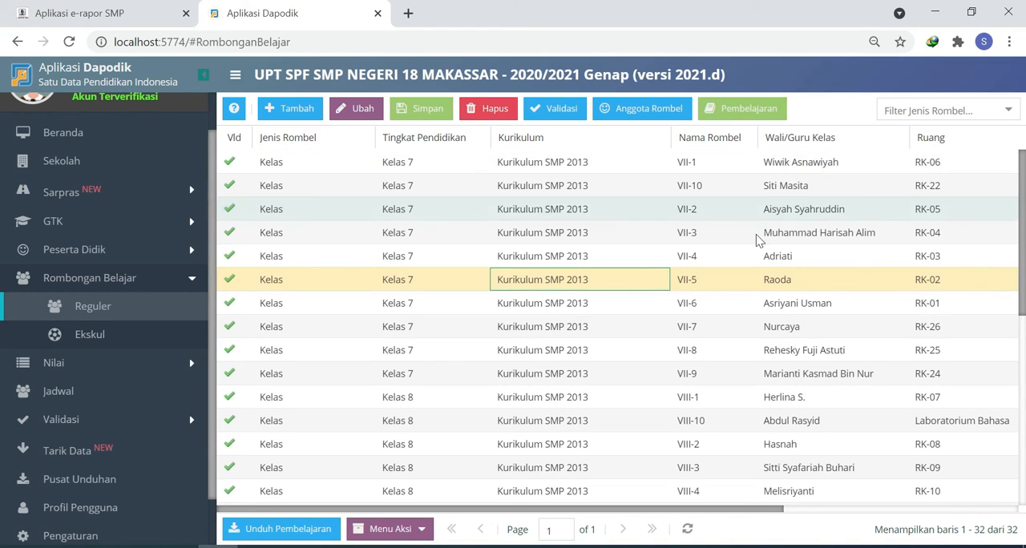
{"action": "left_click", "coordinate": [704, 275]}
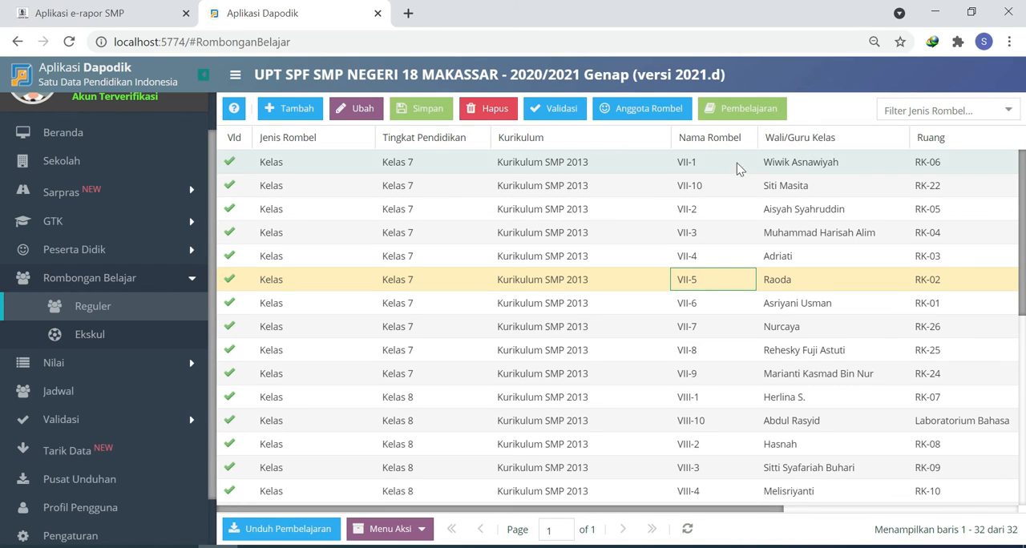
{"action": "left_click", "coordinate": [762, 114]}
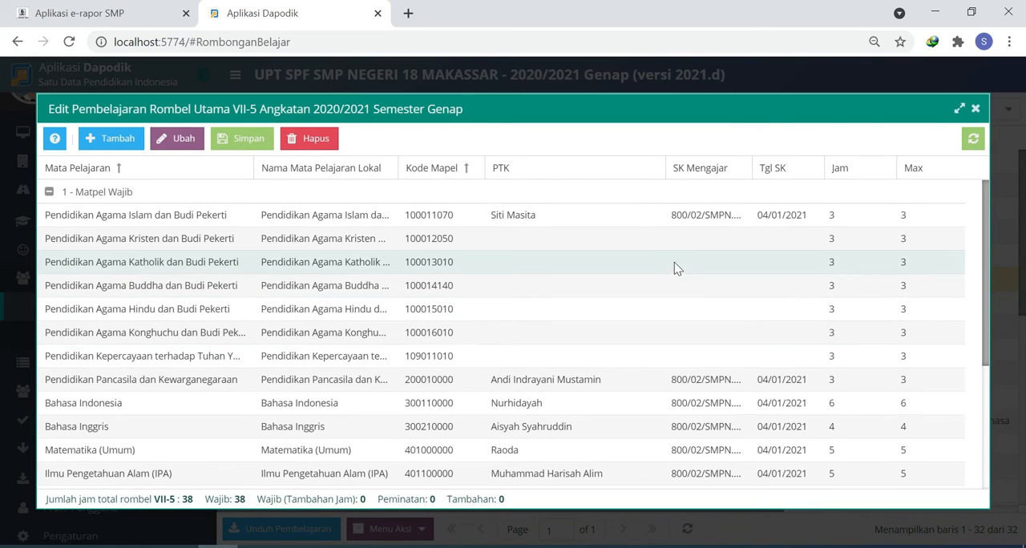
{"action": "double_click", "coordinate": [672, 244]}
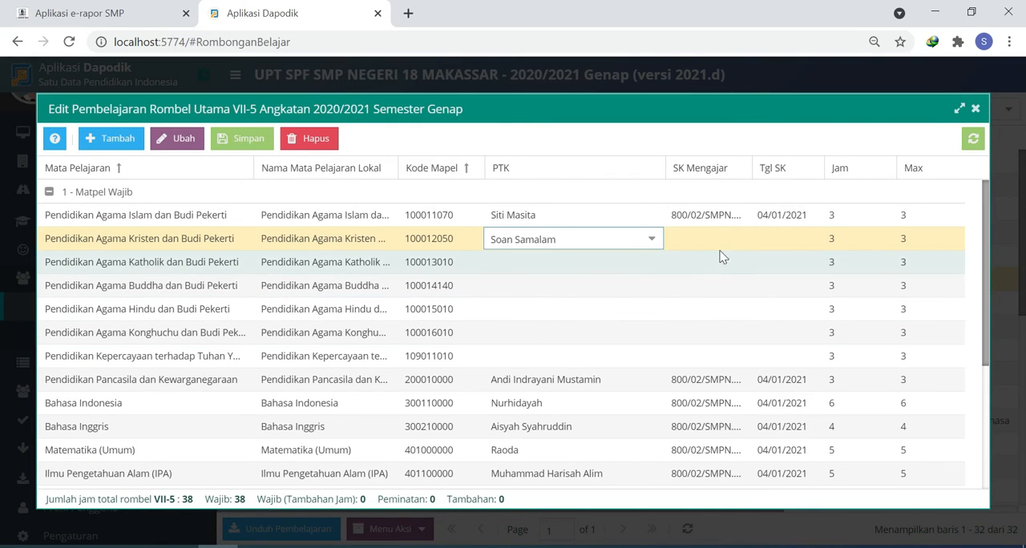
- Copy the SK Mengajar and the Tgl SK 04/01/2021 from the Pendidikan Agama Islam row to the Pendidikan Agama Kristen row
{"action": "double_click", "coordinate": [703, 219]}
{"action": "key", "text": "ctrl+c"}
{"action": "double_click", "coordinate": [704, 239]}
{"action": "key", "text": "ctrl+v"}
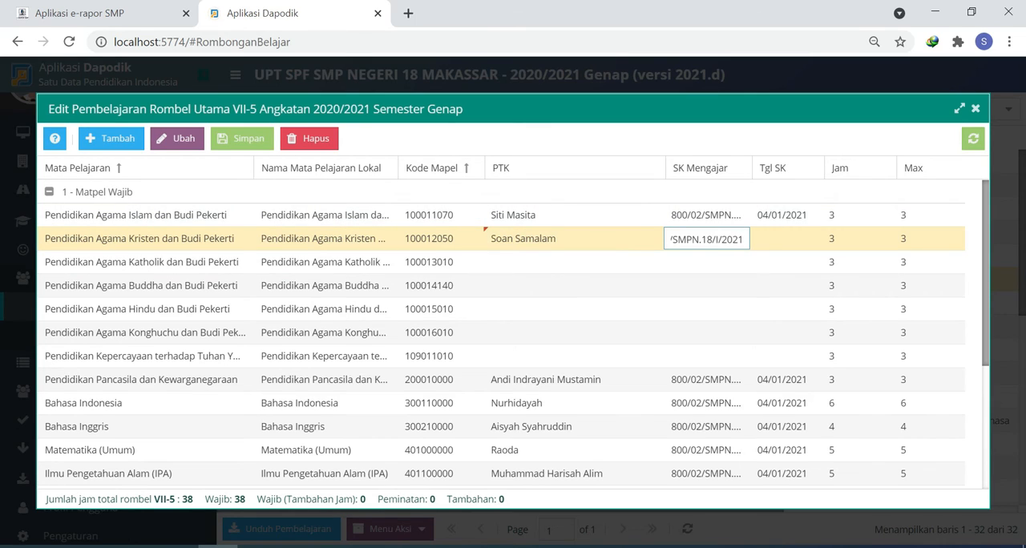
{"action": "double_click", "coordinate": [784, 215]}
{"action": "key", "text": "ctrl+c"}
{"action": "double_click", "coordinate": [784, 239]}
{"action": "key", "text": "ctrl+v"}
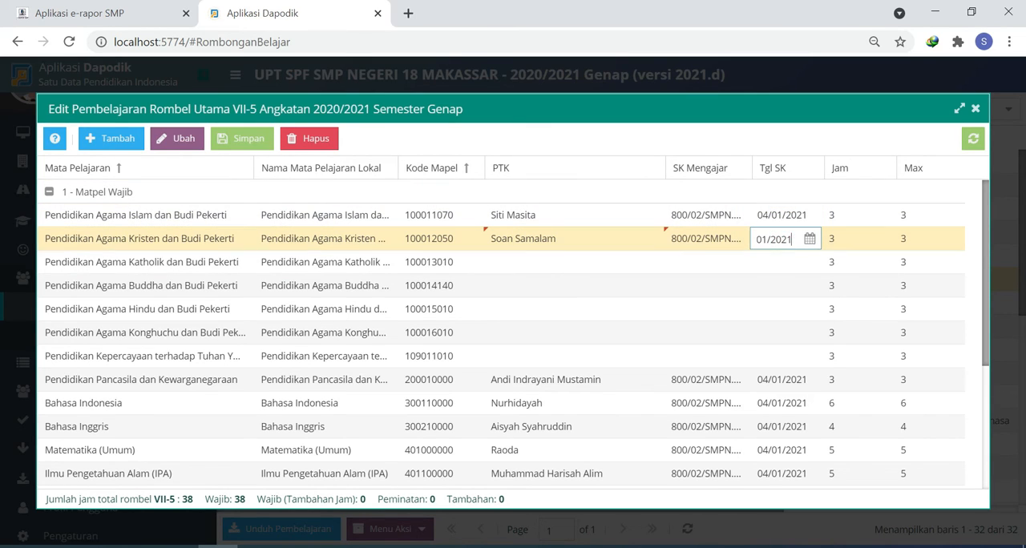
- Set the Jam of Pendidikan Agama Kristen to 0, then save and close the Pembelajaran of class VII-5
{"action": "left_click", "coordinate": [842, 245]}
{"action": "double_click", "coordinate": [842, 244]}
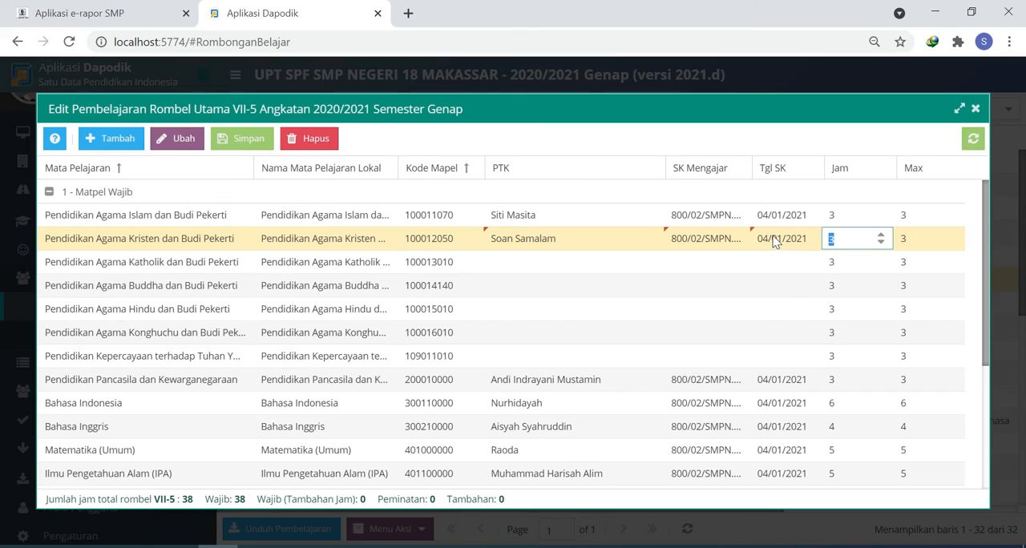
{"action": "type", "text": "0"}
{"action": "left_click", "coordinate": [775, 241]}
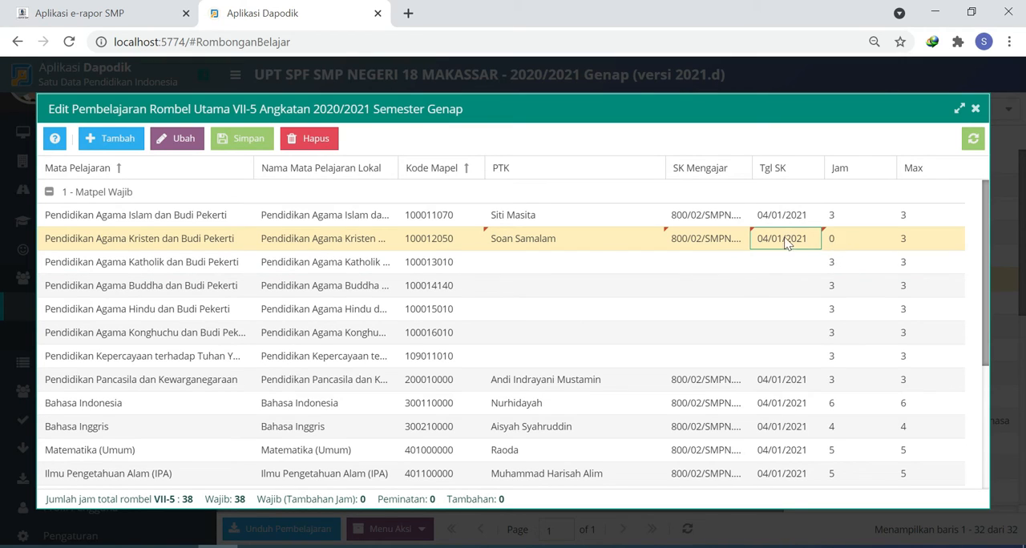
{"action": "left_click", "coordinate": [240, 141]}
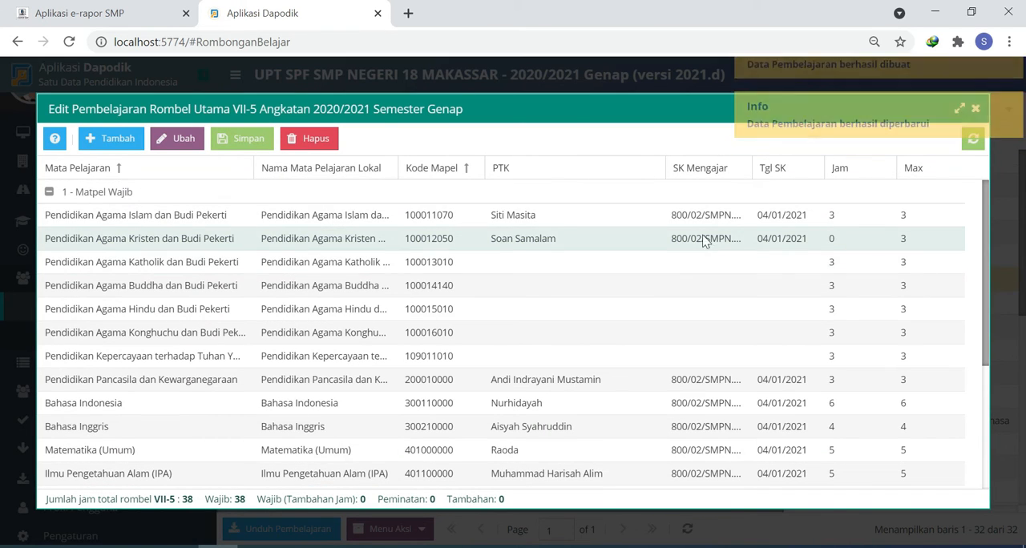
{"action": "left_click", "coordinate": [977, 112]}
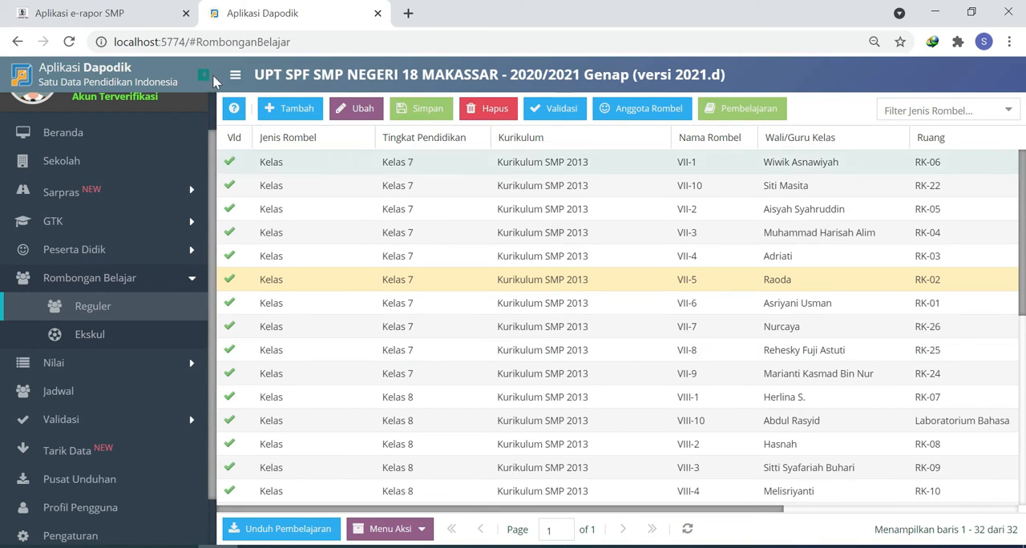
- Switch back to e-Rapor SMP and save the Atur Pembelajaran settings of class IX-1 with the listed subjects set to Aktif
{"action": "left_click", "coordinate": [84, 12]}
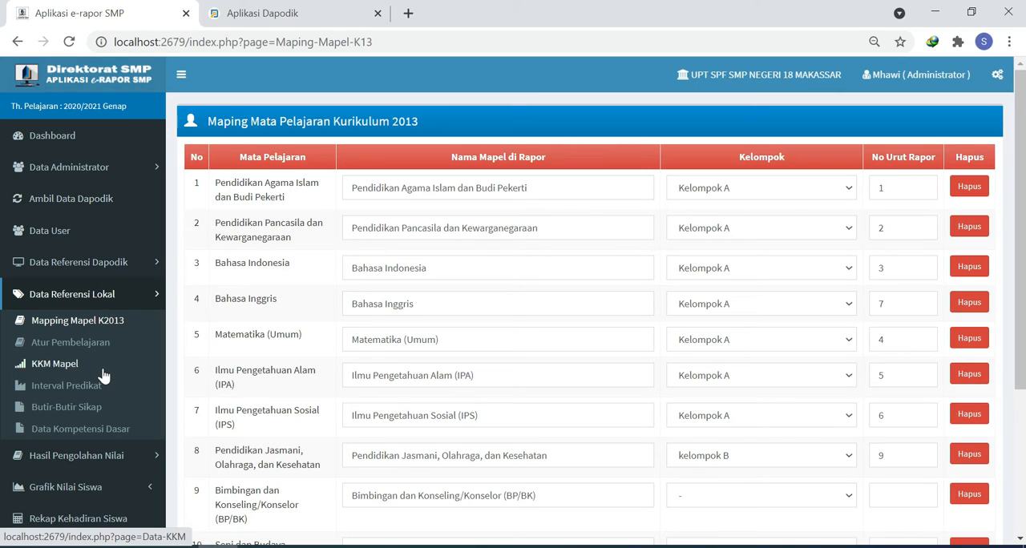
{"action": "left_click", "coordinate": [88, 350]}
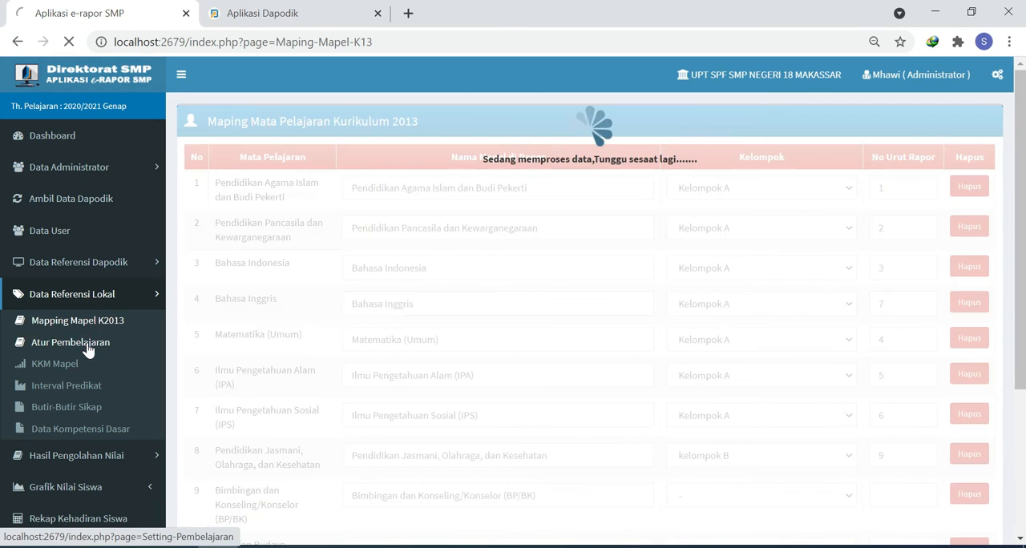
{"action": "left_click", "coordinate": [383, 163]}
{"action": "left_click", "coordinate": [360, 192]}
{"action": "scroll", "coordinate": [528, 322], "scroll_direction": "down", "scroll_amount": 3}
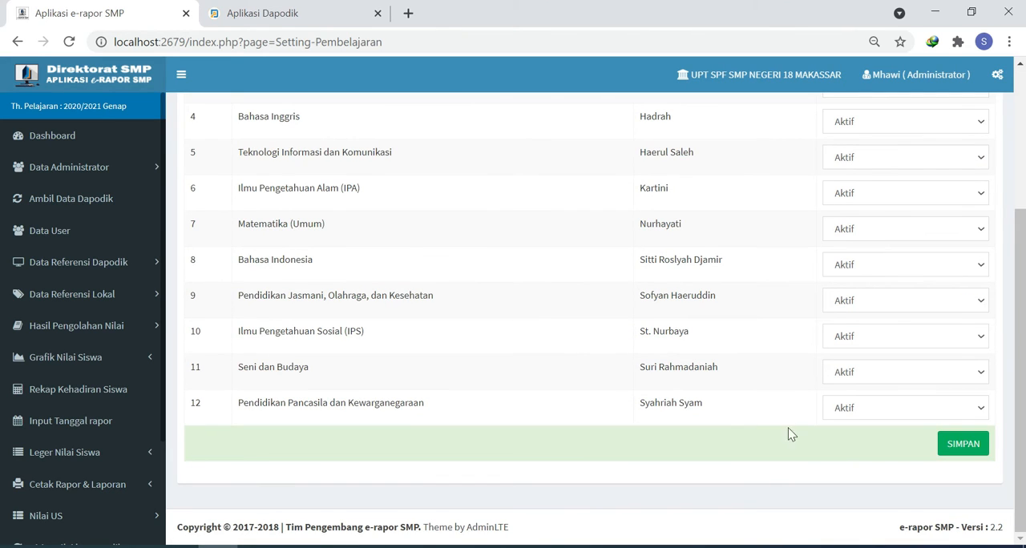
{"action": "left_click", "coordinate": [964, 446]}
{"action": "left_click", "coordinate": [656, 130]}
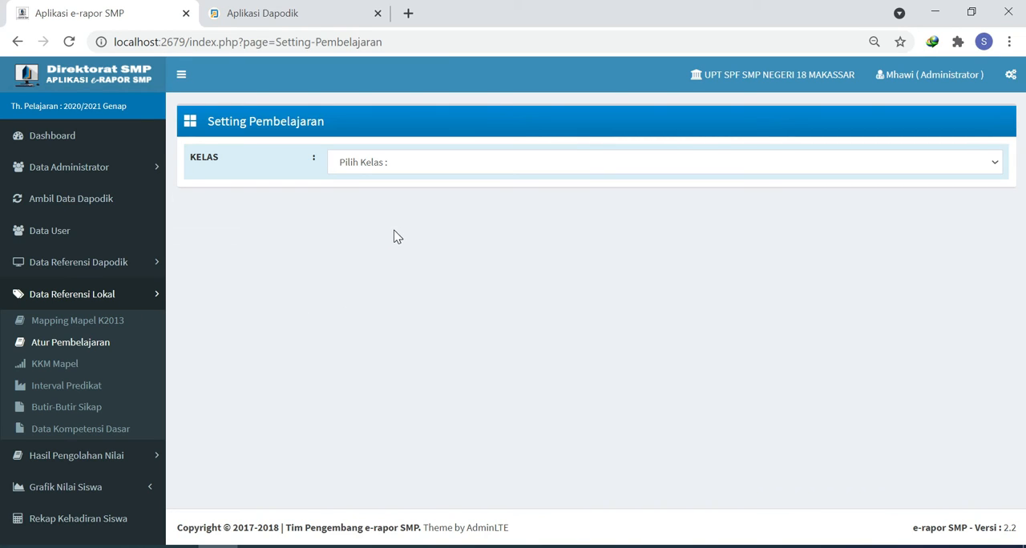
{"action": "left_click", "coordinate": [382, 166]}
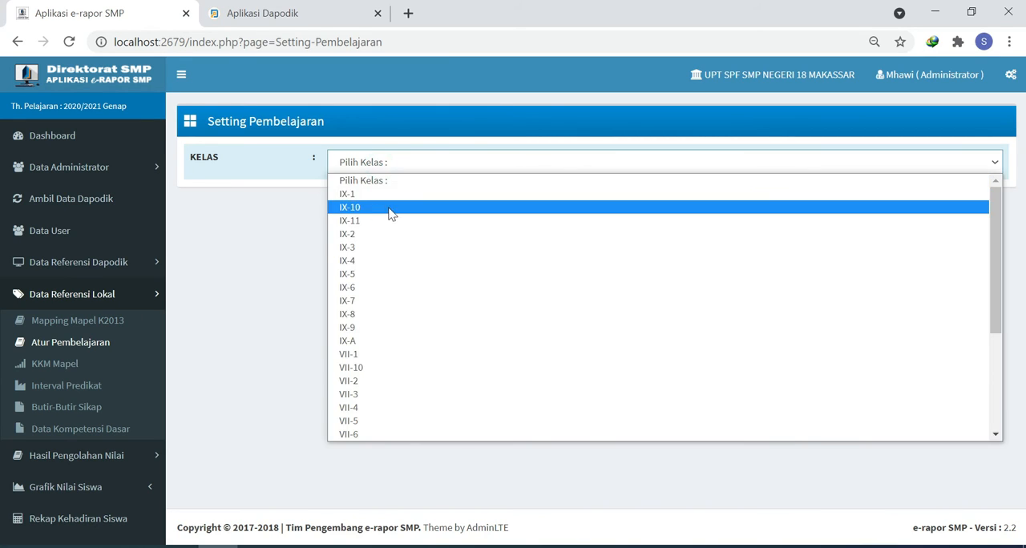
{"action": "scroll", "coordinate": [428, 366], "scroll_direction": "down", "scroll_amount": 3}
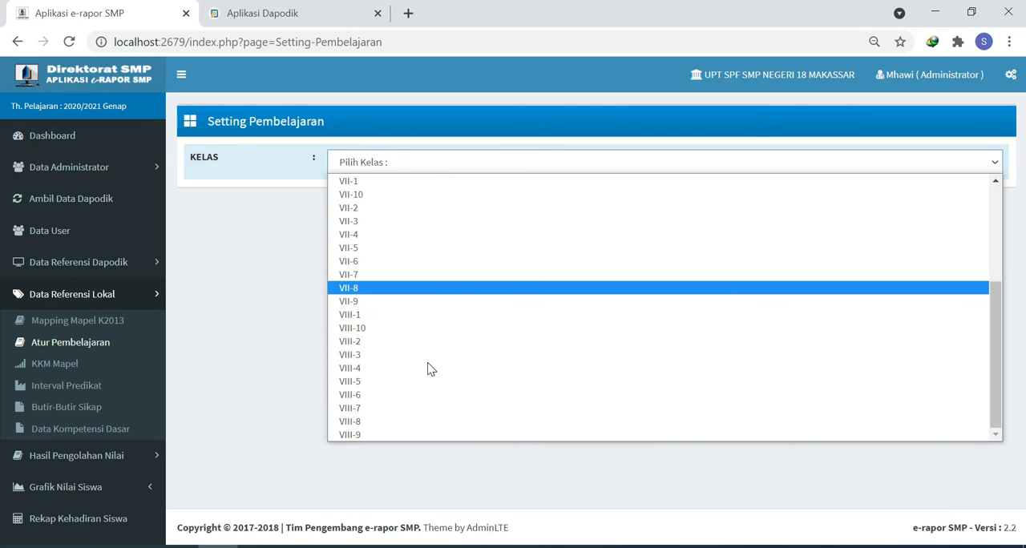
{"action": "left_click", "coordinate": [200, 310]}
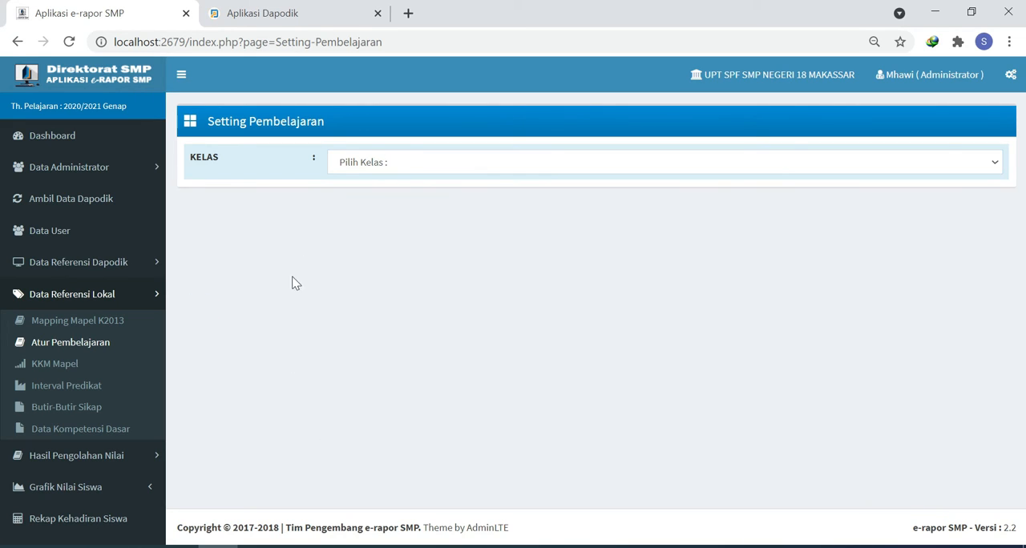
- Start a new KKM Mapel entry for Bahasa Indonesia in Kelas VII
{"action": "left_click", "coordinate": [66, 368]}
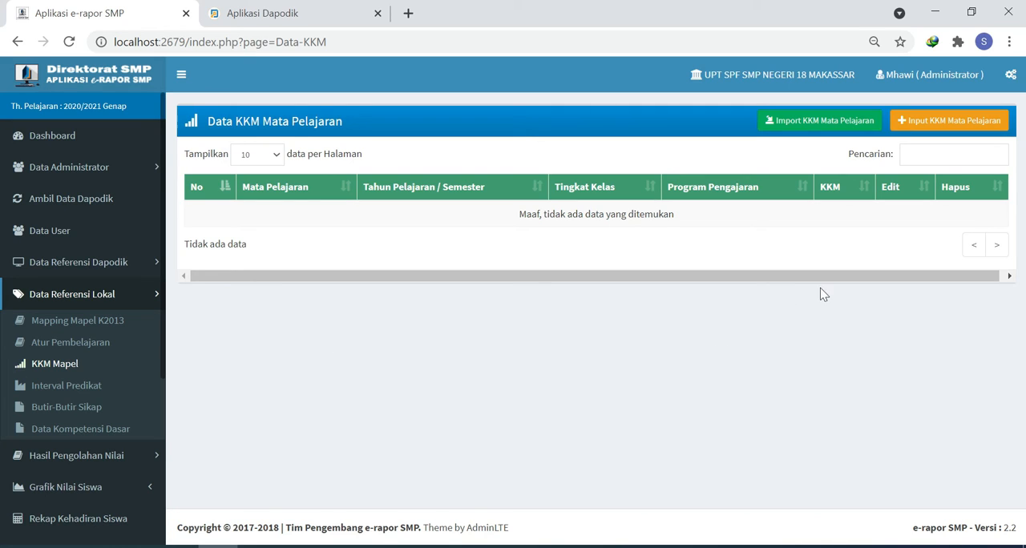
{"action": "left_click", "coordinate": [932, 124]}
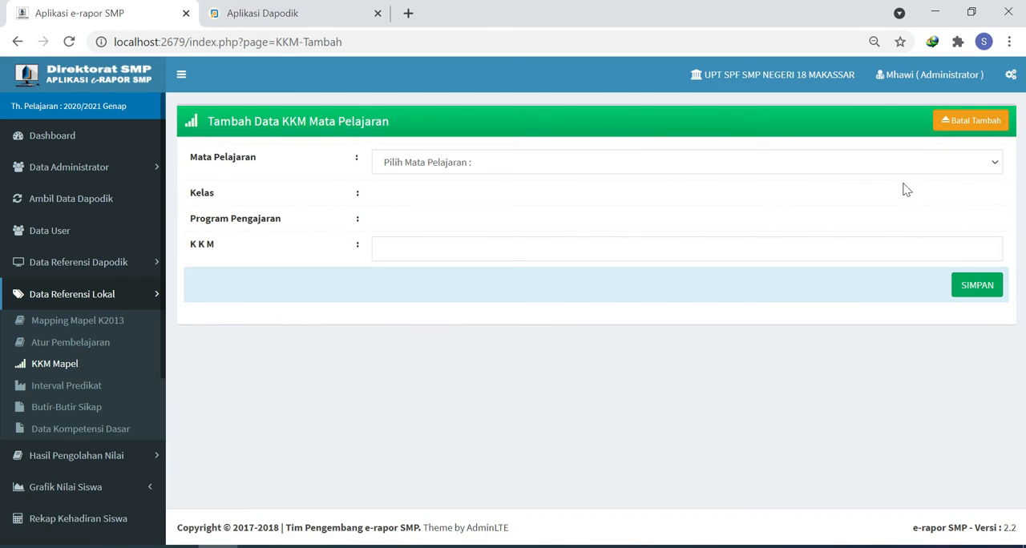
{"action": "left_click", "coordinate": [461, 162]}
{"action": "left_click", "coordinate": [425, 194]}
{"action": "left_click", "coordinate": [426, 198]}
{"action": "left_click", "coordinate": [423, 233]}
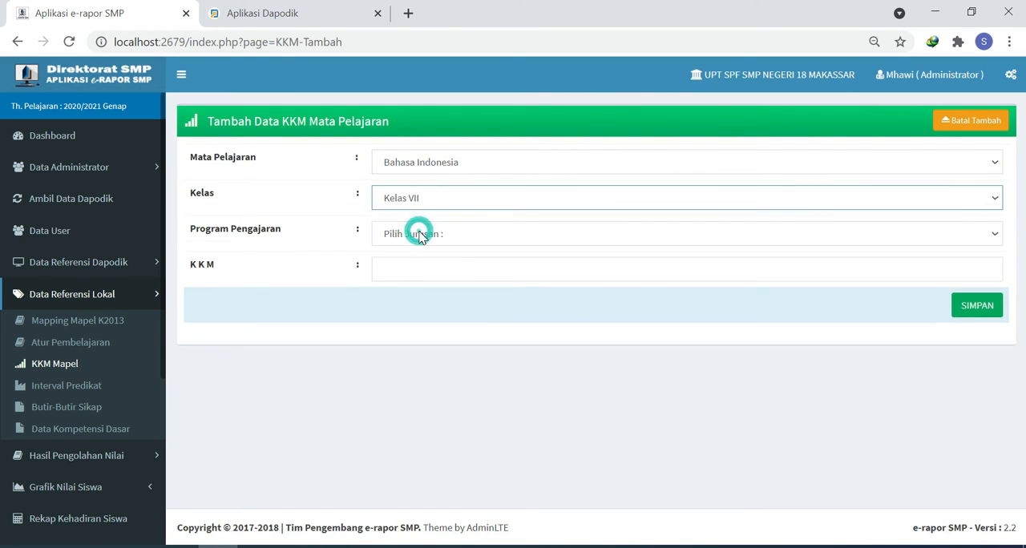
- Set the Program Pengajaran to Reguler and the KKM to 80, then save the entry
{"action": "left_click", "coordinate": [426, 235]}
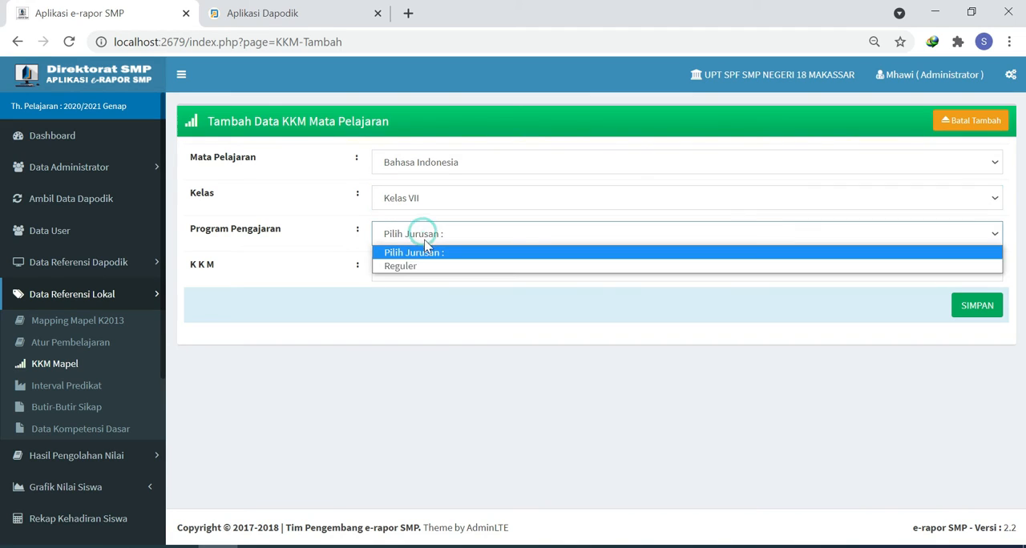
{"action": "left_click", "coordinate": [417, 265]}
{"action": "left_click", "coordinate": [414, 266]}
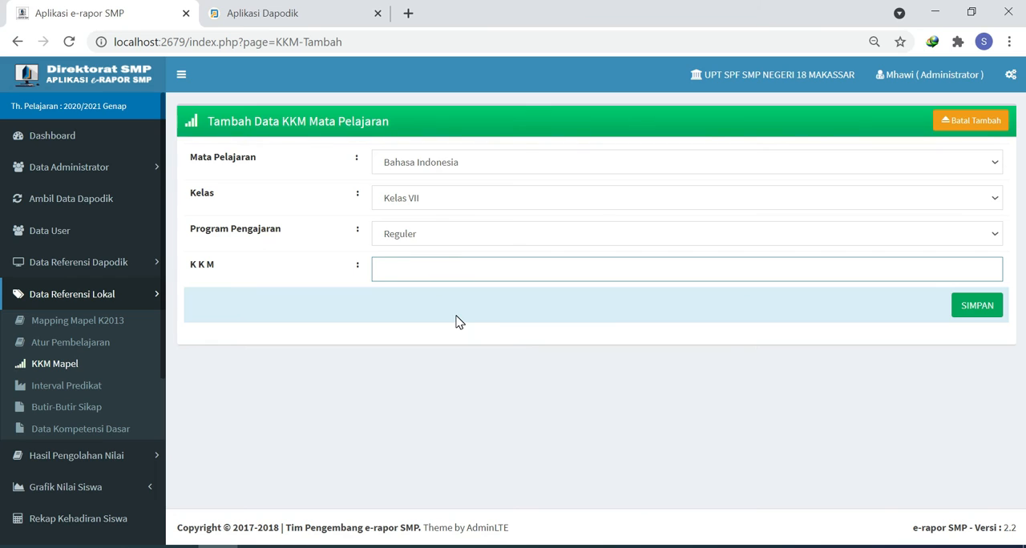
{"action": "type", "text": "80"}
{"action": "left_click", "coordinate": [976, 311]}
{"action": "left_click", "coordinate": [655, 164]}
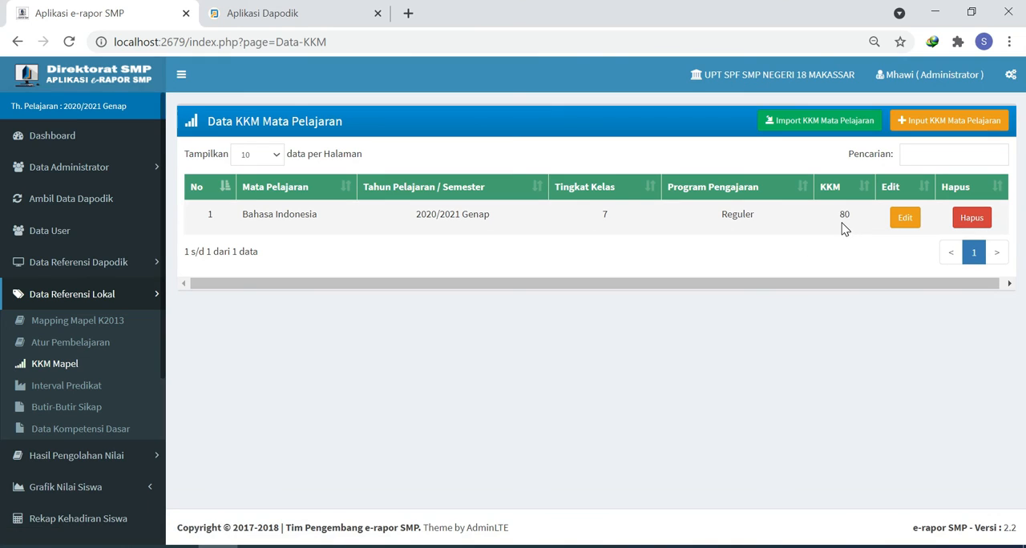
- Download the KKM import format and open the F_KKM_20202 file in Excel
{"action": "left_click", "coordinate": [800, 125]}
{"action": "left_click", "coordinate": [952, 122]}
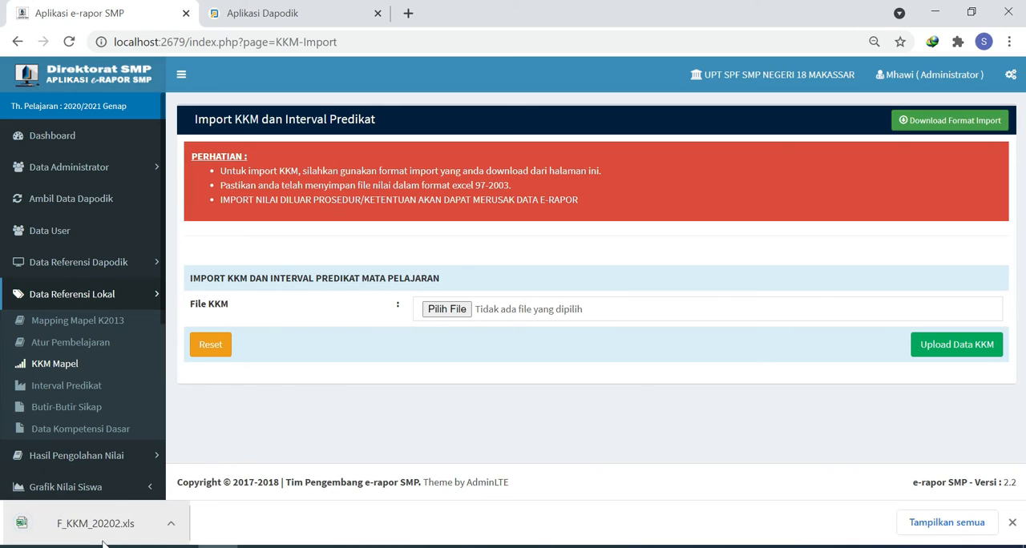
{"action": "left_click", "coordinate": [90, 526]}
- Fill the KKM column with 80 for every subject row, then save and close the workbook
{"action": "left_click", "coordinate": [687, 255]}
{"action": "type", "text": "80"}
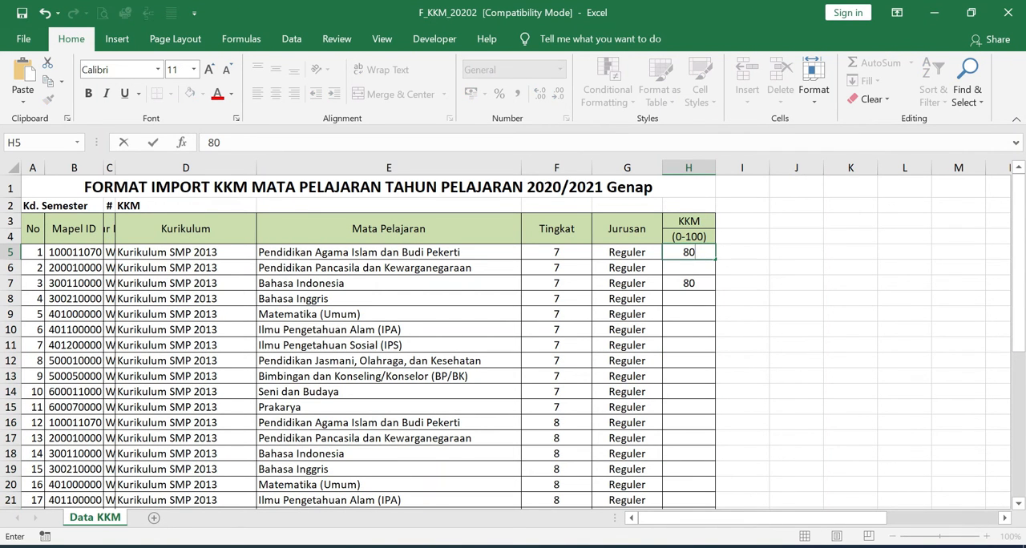
{"action": "left_click", "coordinate": [708, 253]}
{"action": "left_click_drag", "start_coordinate": [717, 259], "coordinate": [713, 266]}
{"action": "double_click", "coordinate": [716, 275]}
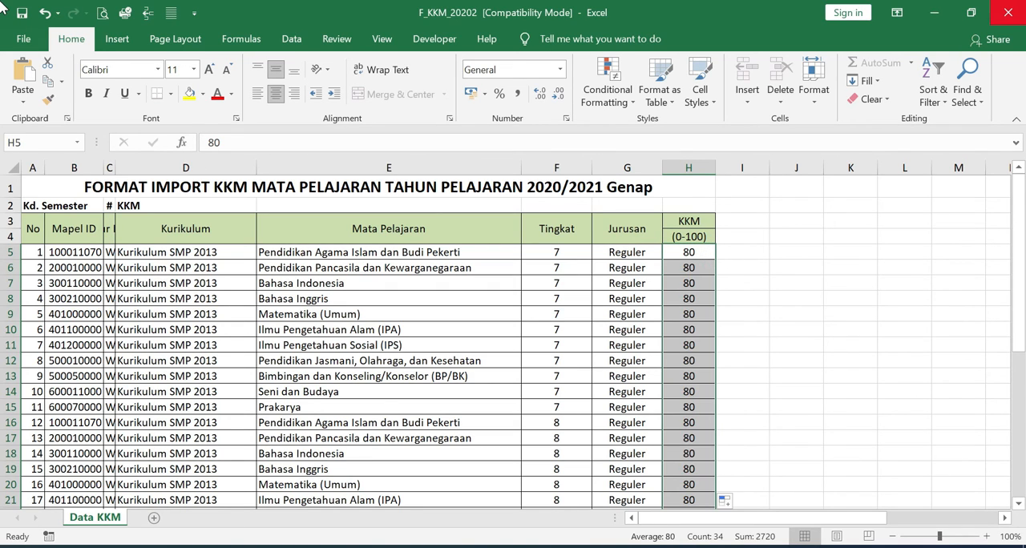
{"action": "left_click", "coordinate": [1008, 12]}
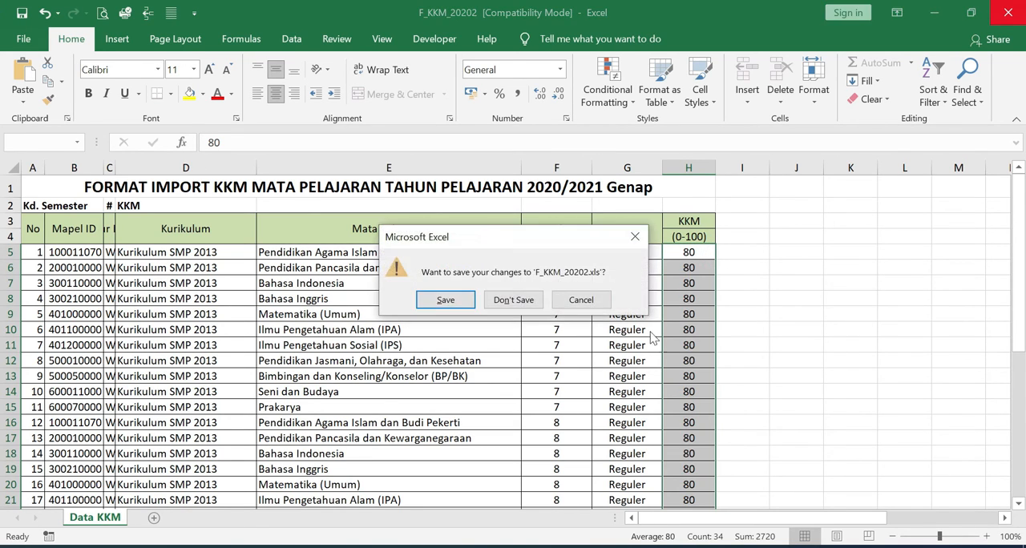
{"action": "left_click", "coordinate": [447, 301]}
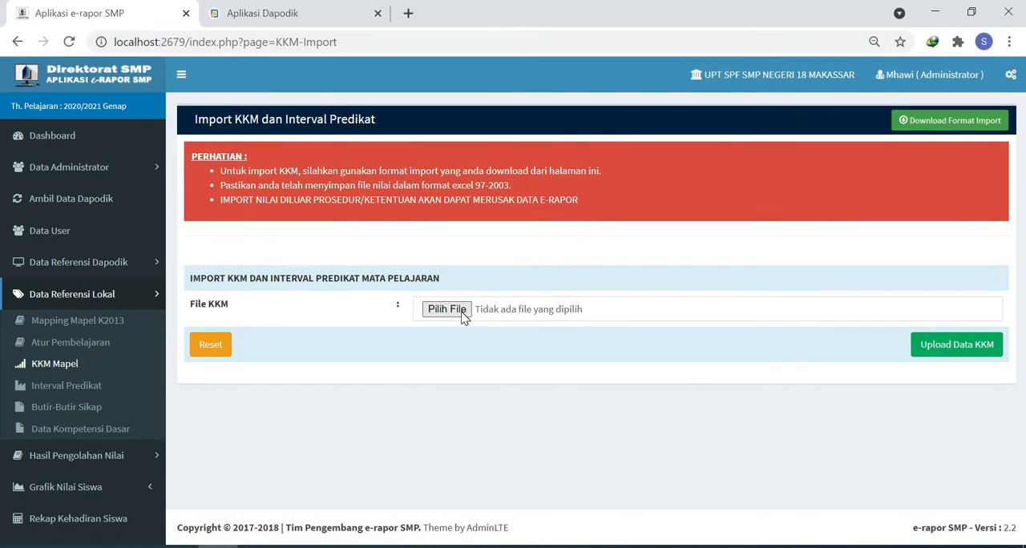
- Upload F_KKM_20202 from the Downloads folder as the File KKM and save the imported KKM Mata Pelajaran
{"action": "left_click", "coordinate": [462, 310]}
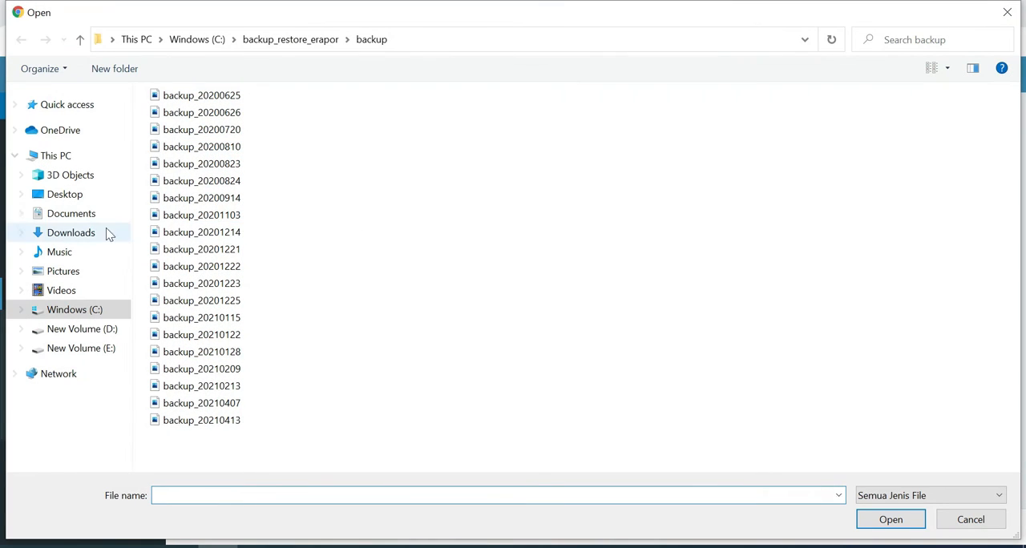
{"action": "left_click", "coordinate": [71, 233]}
{"action": "double_click", "coordinate": [196, 152]}
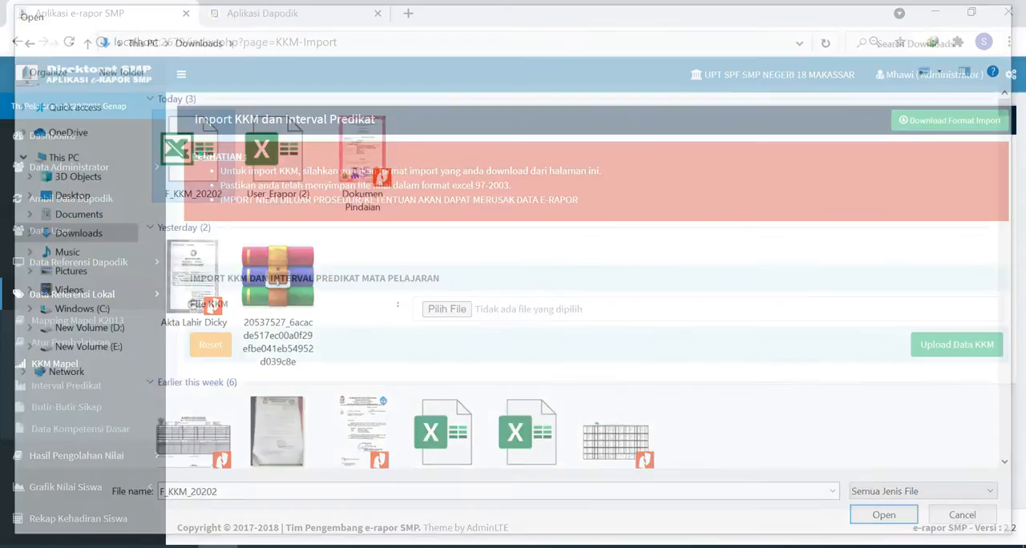
{"action": "left_click", "coordinate": [956, 346]}
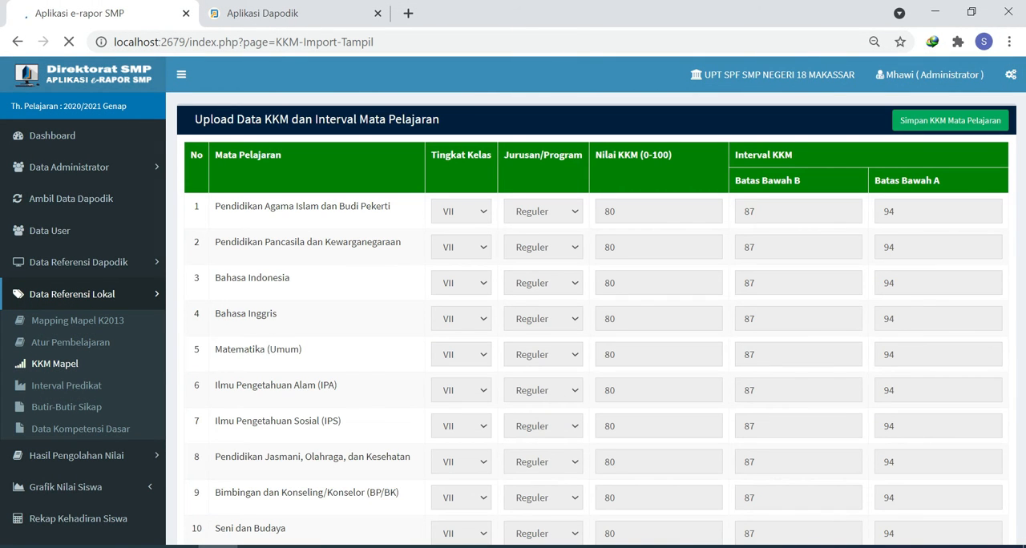
{"action": "left_click", "coordinate": [913, 127]}
{"action": "left_click", "coordinate": [662, 136]}
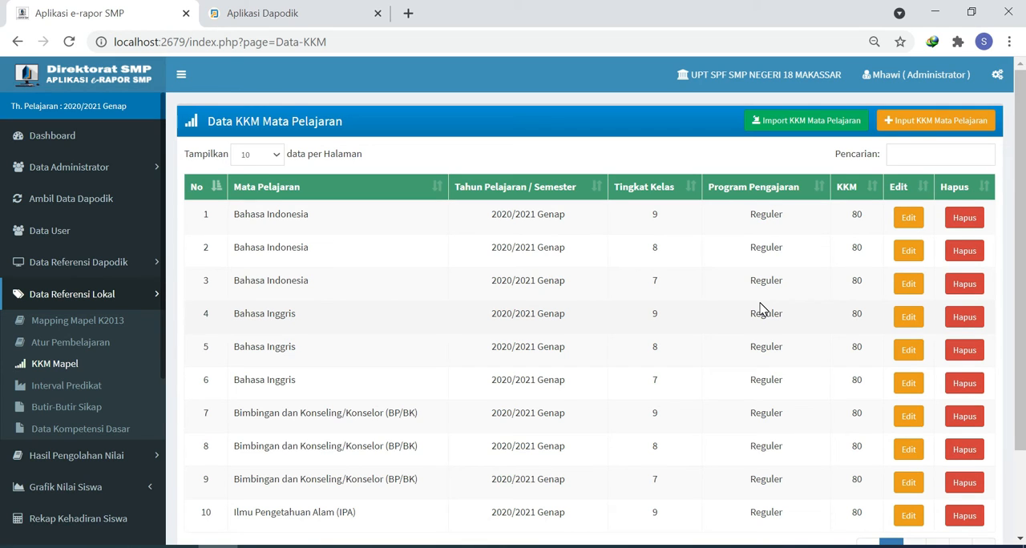
- Review the imported KKM list and the Interval Predikat data of the subjects
{"action": "scroll", "coordinate": [761, 310], "scroll_direction": "down", "scroll_amount": 3}
{"action": "scroll", "coordinate": [761, 309], "scroll_direction": "up", "scroll_amount": 3}
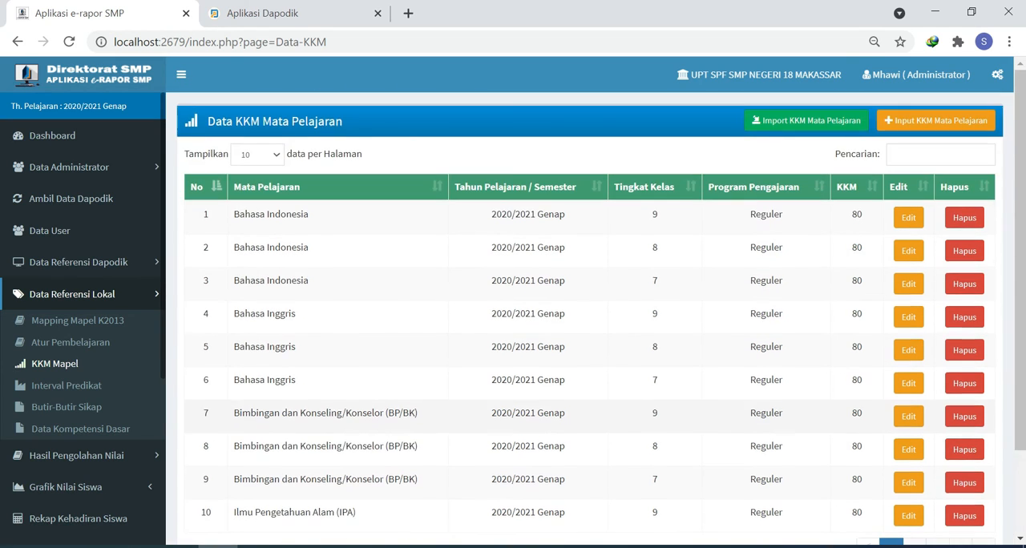
{"action": "left_click", "coordinate": [78, 393]}
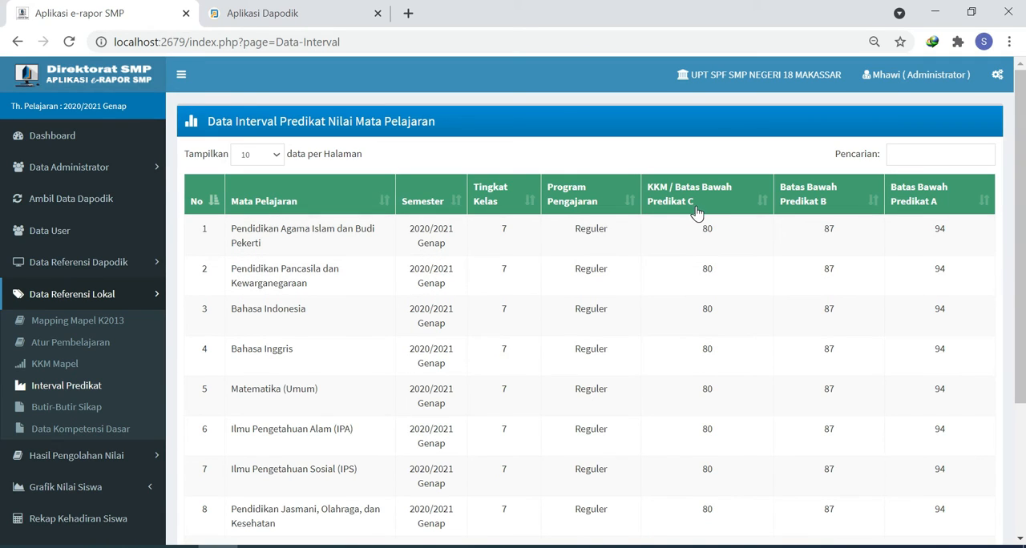
- Check the existing Butir-Butir Sikap, then add and save a Butir Sikap Sosial with code 2.7U and text Kerjasama
{"action": "left_click", "coordinate": [58, 415]}
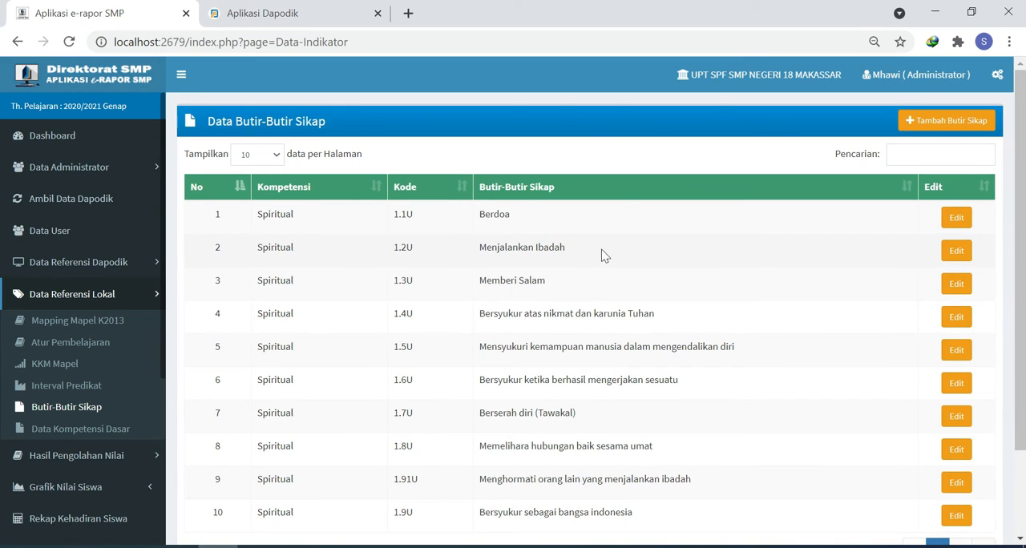
{"action": "scroll", "coordinate": [573, 328], "scroll_direction": "down", "scroll_amount": 1}
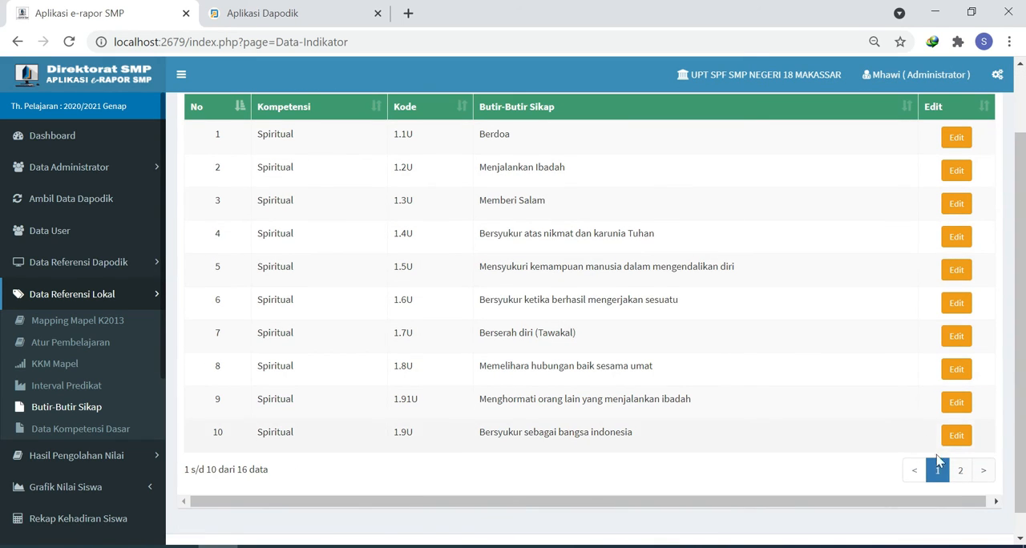
{"action": "left_click", "coordinate": [960, 471]}
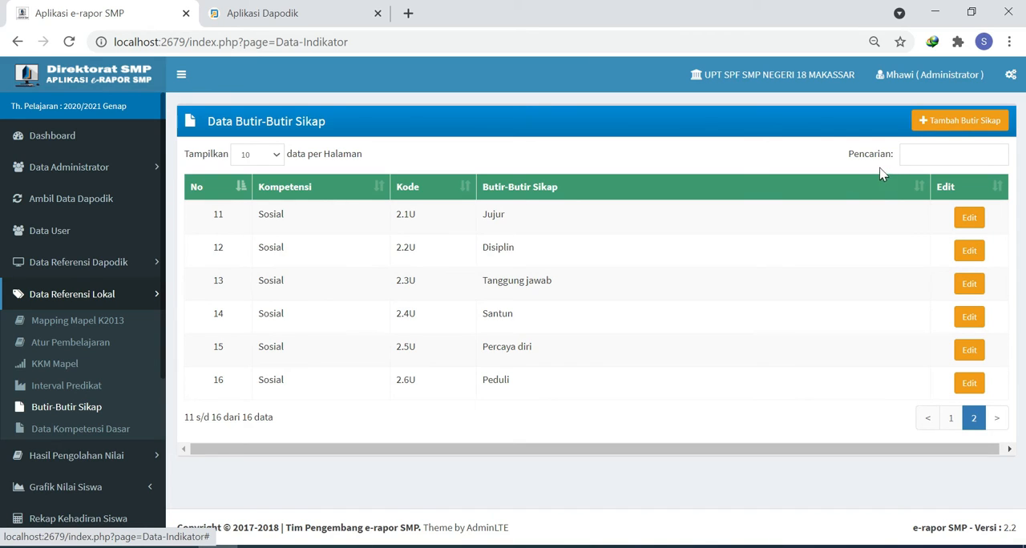
{"action": "left_click", "coordinate": [957, 126]}
{"action": "left_click", "coordinate": [304, 239]}
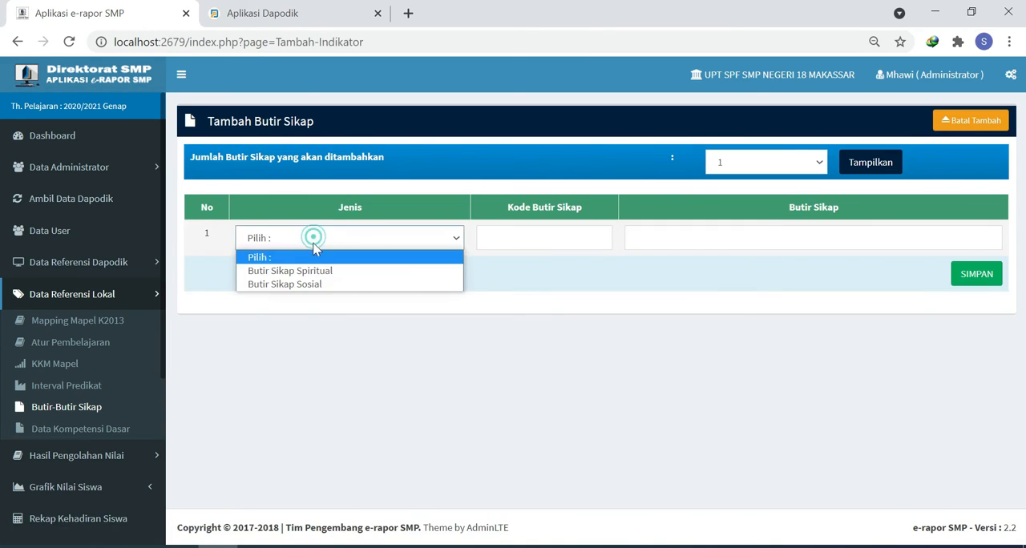
{"action": "left_click", "coordinate": [300, 285]}
{"action": "left_click", "coordinate": [515, 234]}
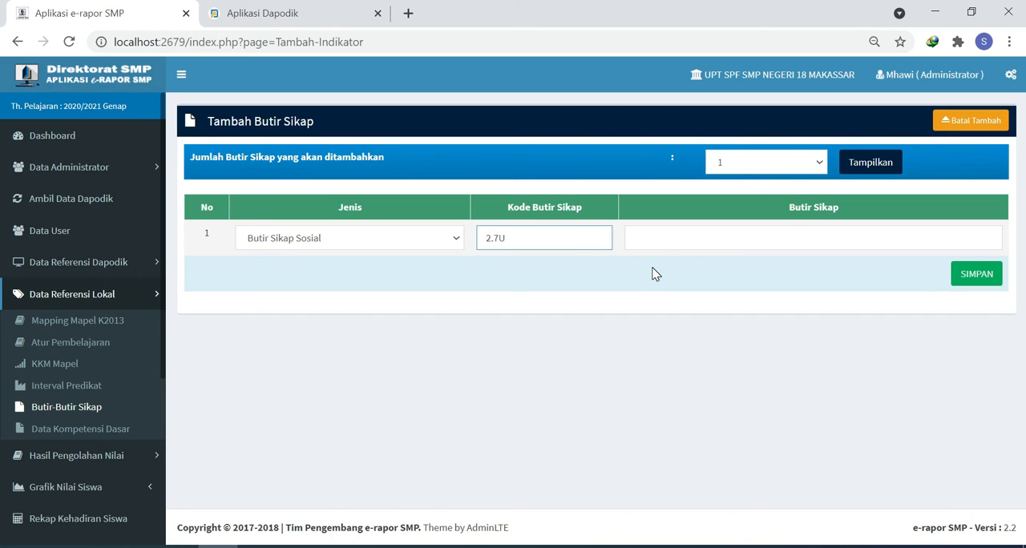
{"action": "left_click", "coordinate": [688, 239]}
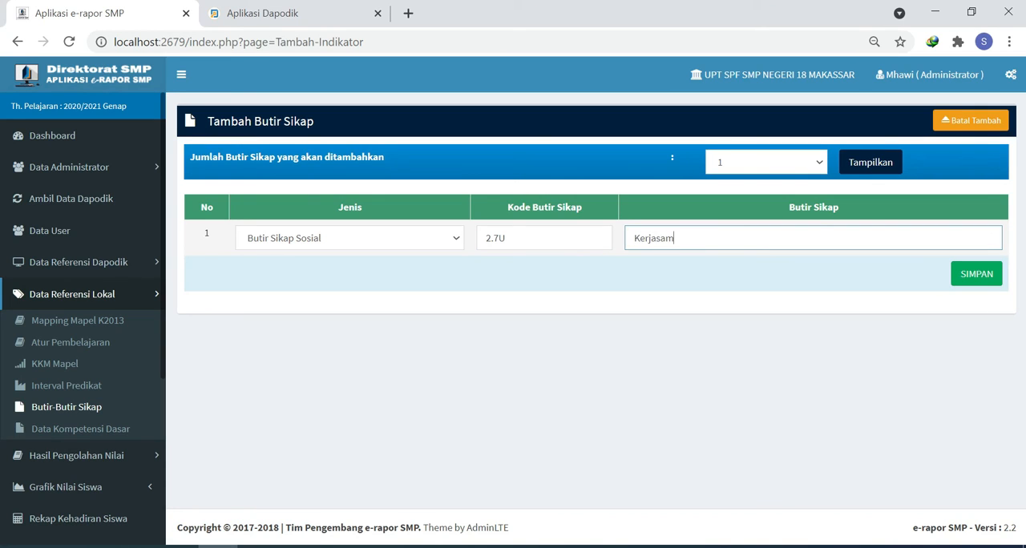
{"action": "left_click", "coordinate": [976, 275]}
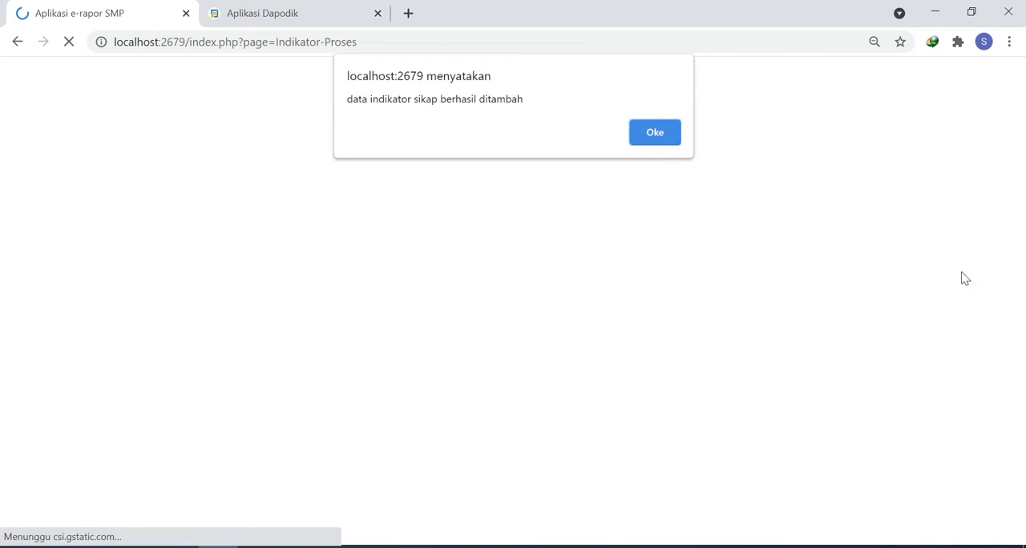
{"action": "left_click", "coordinate": [654, 135]}
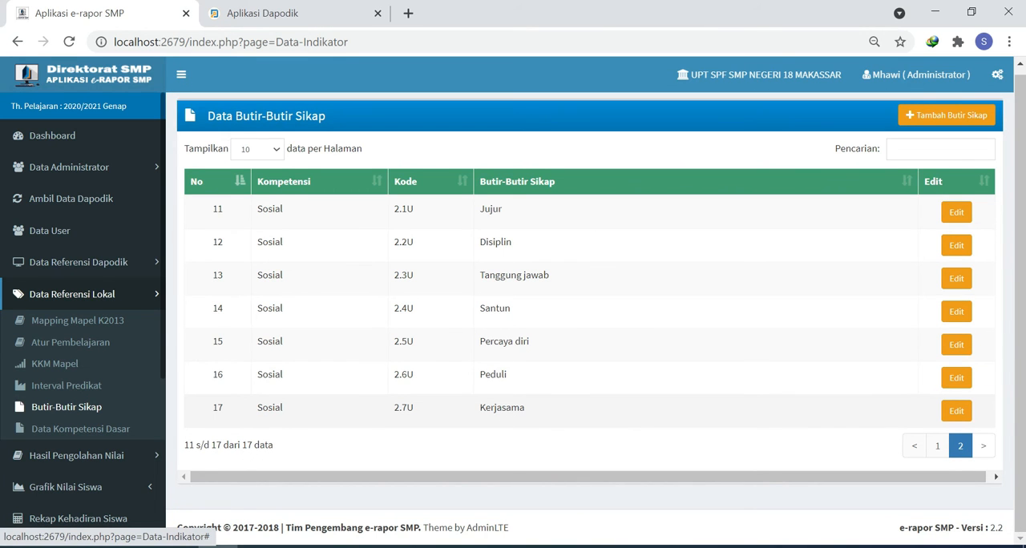
- Display the Data Kompetensi Dasar of Pendidikan Agama Islam dan Budi Pekerti
{"action": "left_click", "coordinate": [81, 430]}
{"action": "left_click", "coordinate": [394, 164]}
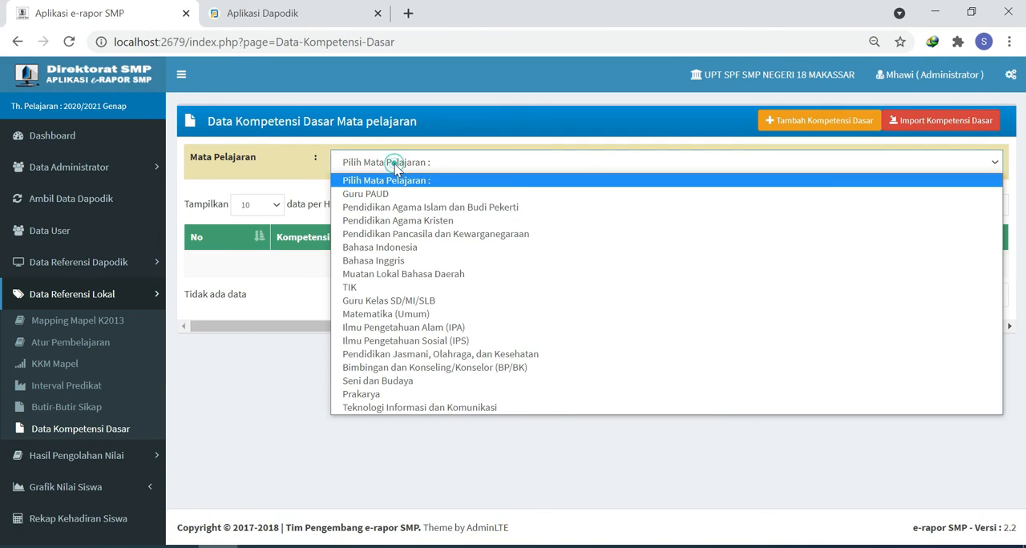
{"action": "left_click", "coordinate": [388, 207]}
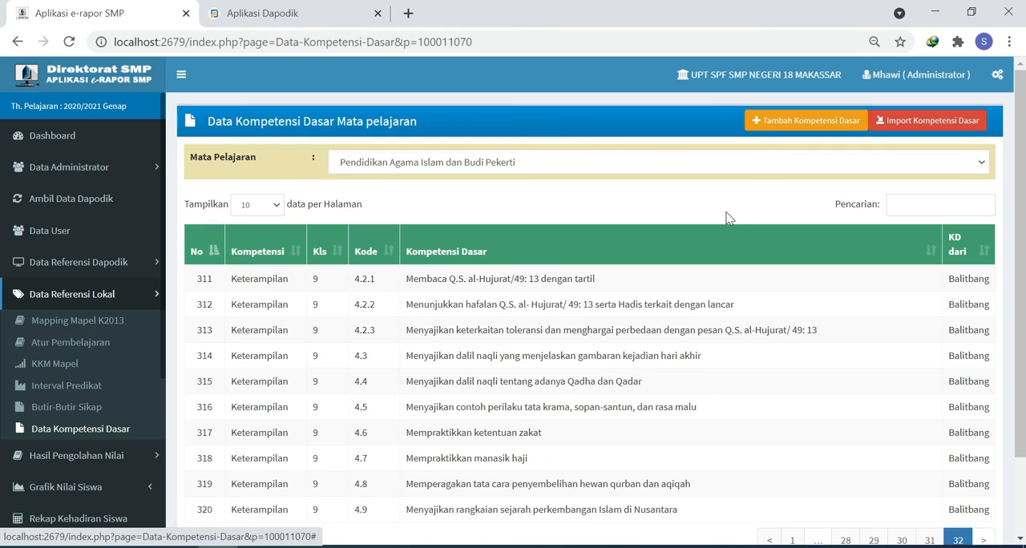
- Start a new Kompetensi Dasar for Bahasa Indonesia with Tingkat Pendidikan VII and Jenis Pengetahuan
{"action": "left_click", "coordinate": [781, 126]}
{"action": "left_click", "coordinate": [337, 254]}
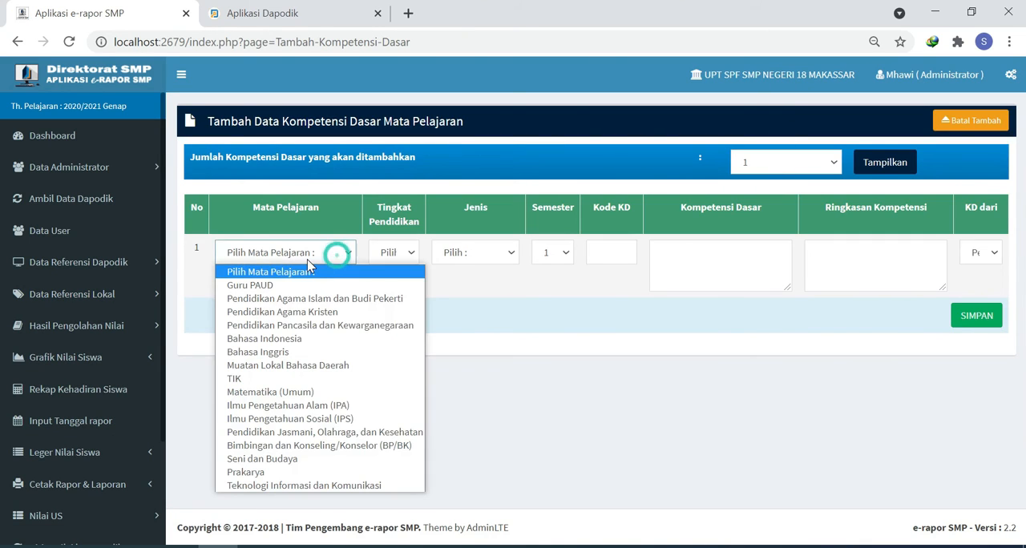
{"action": "left_click", "coordinate": [295, 336]}
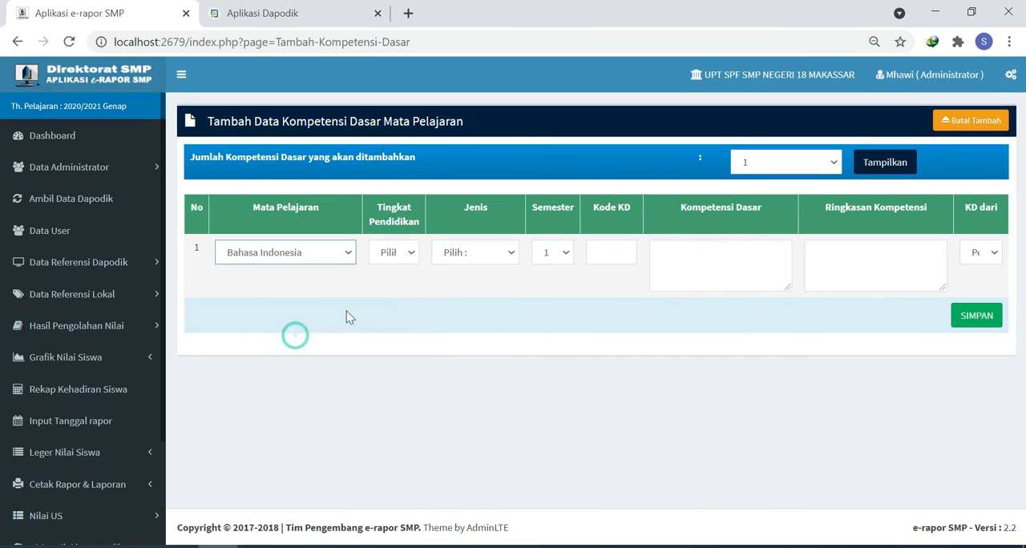
{"action": "left_click", "coordinate": [393, 252]}
{"action": "left_click", "coordinate": [389, 284]}
{"action": "left_click", "coordinate": [470, 253]}
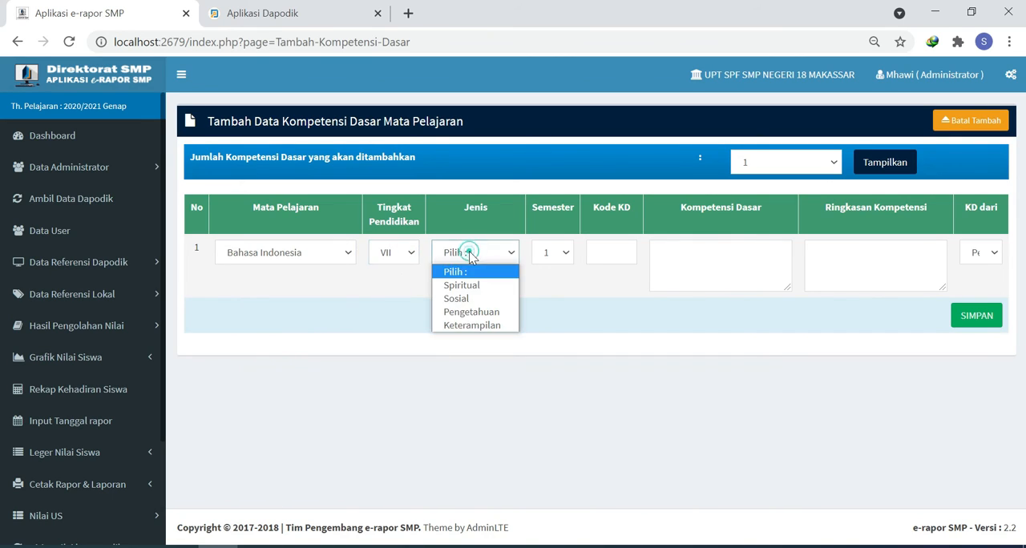
{"action": "left_click", "coordinate": [476, 311]}
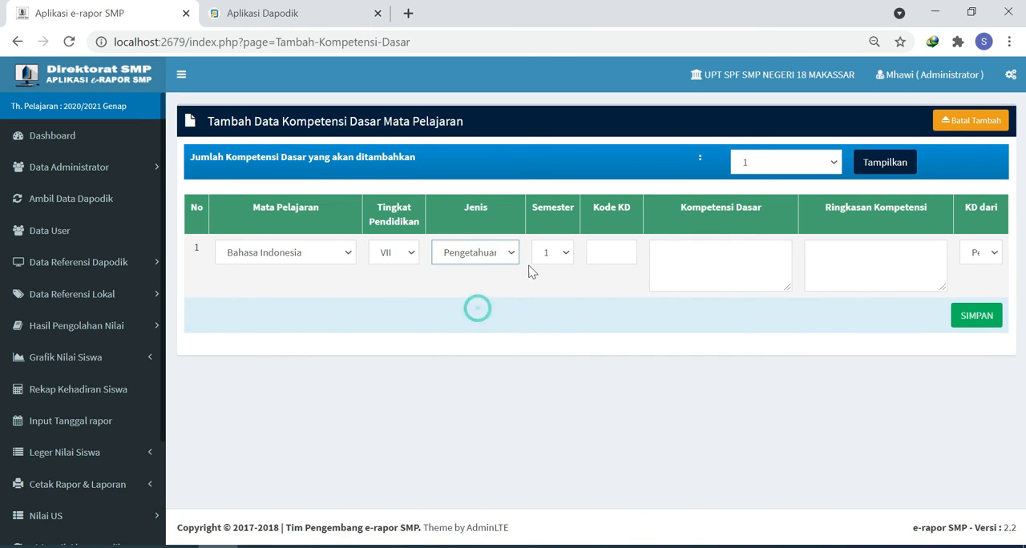
- Set the new Kompetensi Dasar to Semester 1 and KD dari Mandiri, leaving its code, description and summary blank
{"action": "left_click", "coordinate": [554, 252]}
{"action": "left_click", "coordinate": [551, 271]}
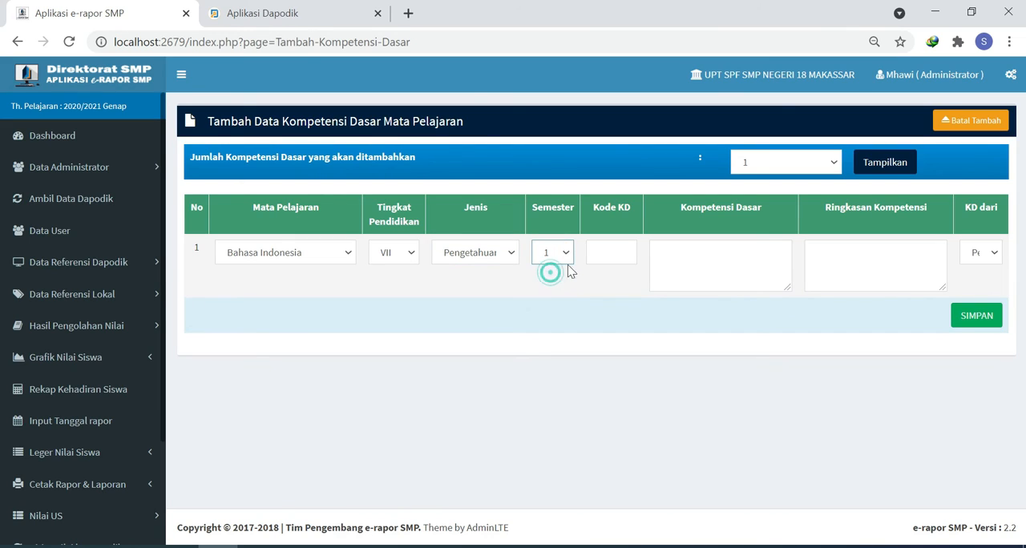
{"action": "left_click", "coordinate": [611, 253]}
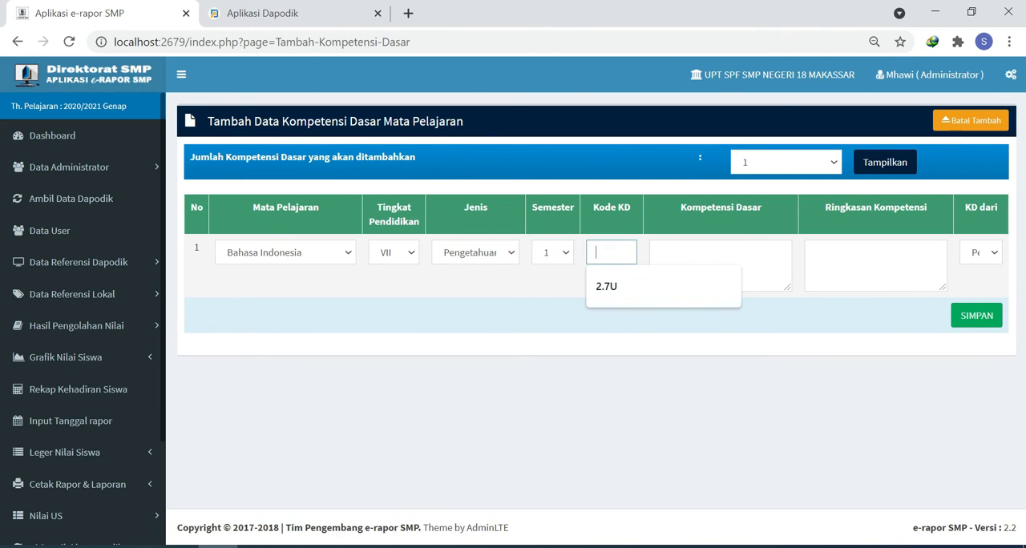
{"action": "left_click", "coordinate": [759, 253]}
{"action": "key", "text": "Tab"}
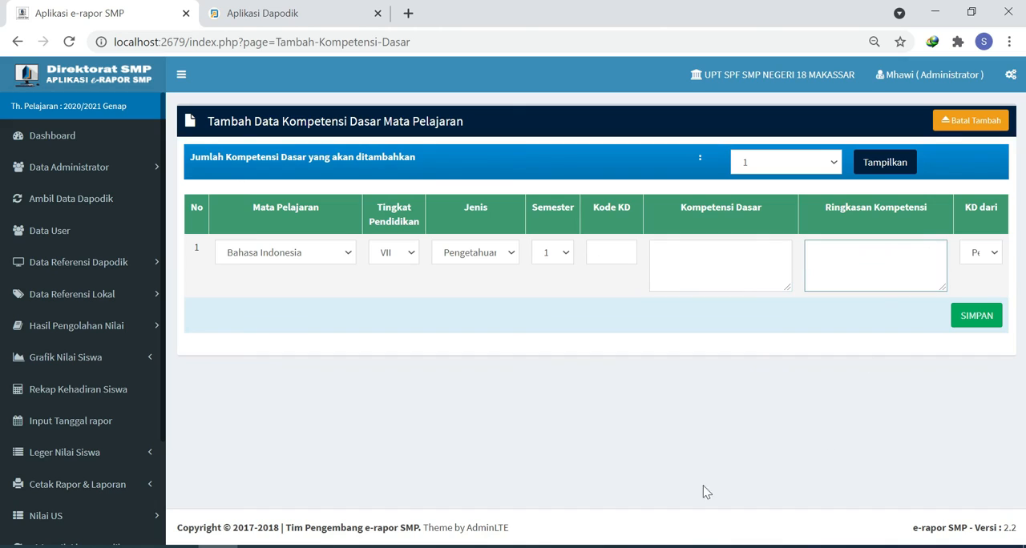
{"action": "left_click", "coordinate": [991, 255]}
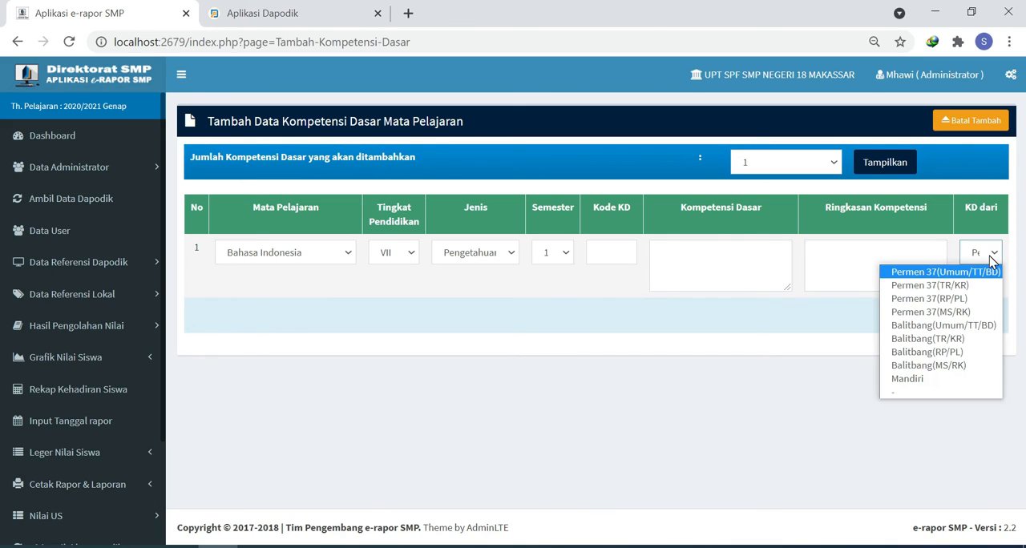
{"action": "left_click", "coordinate": [932, 378]}
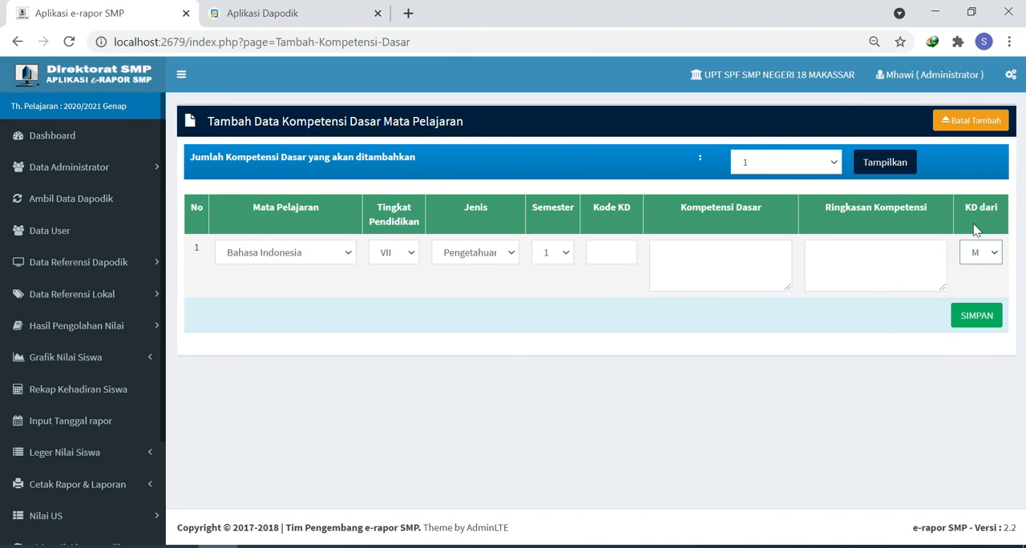
- Cancel the new Kompetensi Dasar, then add and save a Tanggal Rapor with Tempat Penerbitan Makassar and Tanggal Pembagian Rapor 04/26/2021
{"action": "left_click", "coordinate": [971, 122]}
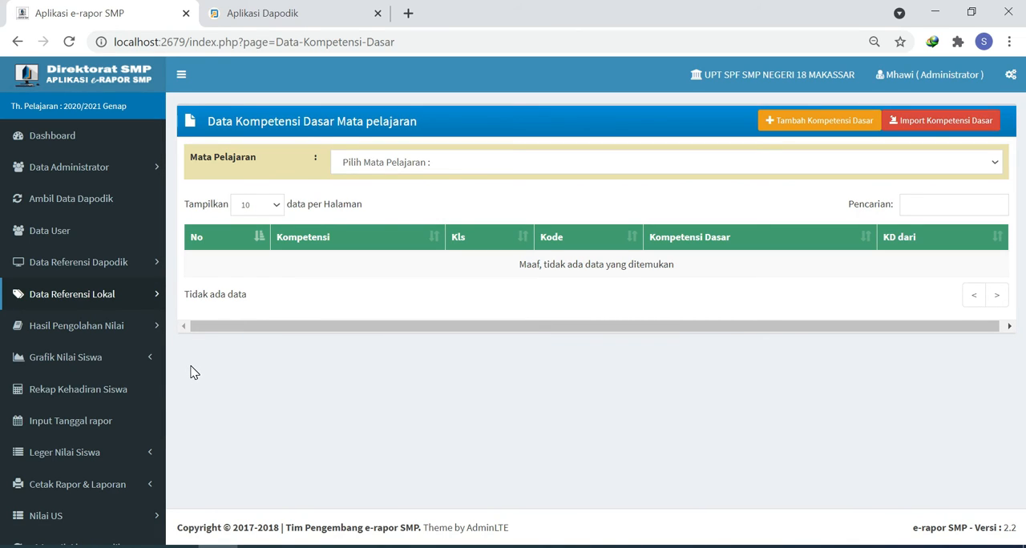
{"action": "left_click", "coordinate": [88, 423]}
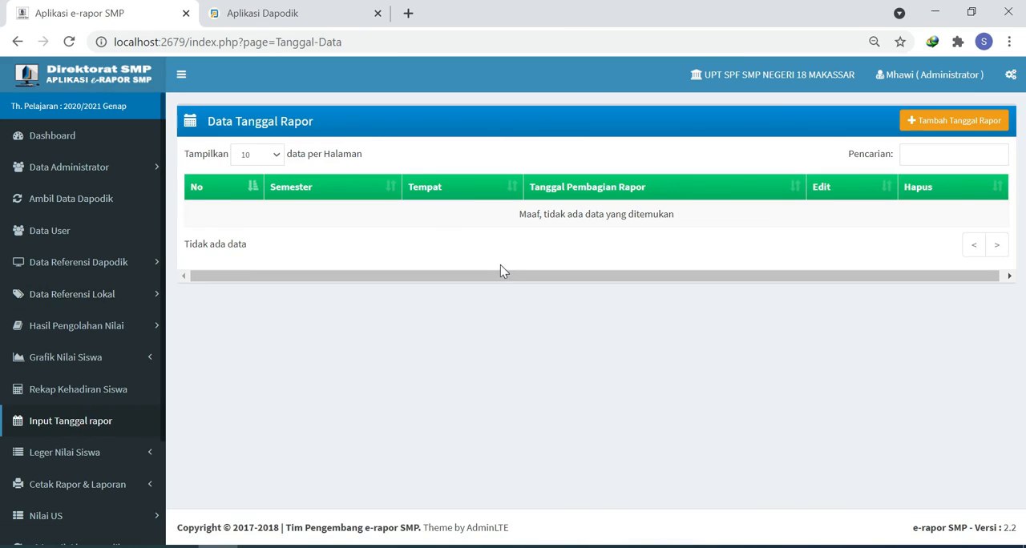
{"action": "left_click", "coordinate": [929, 127]}
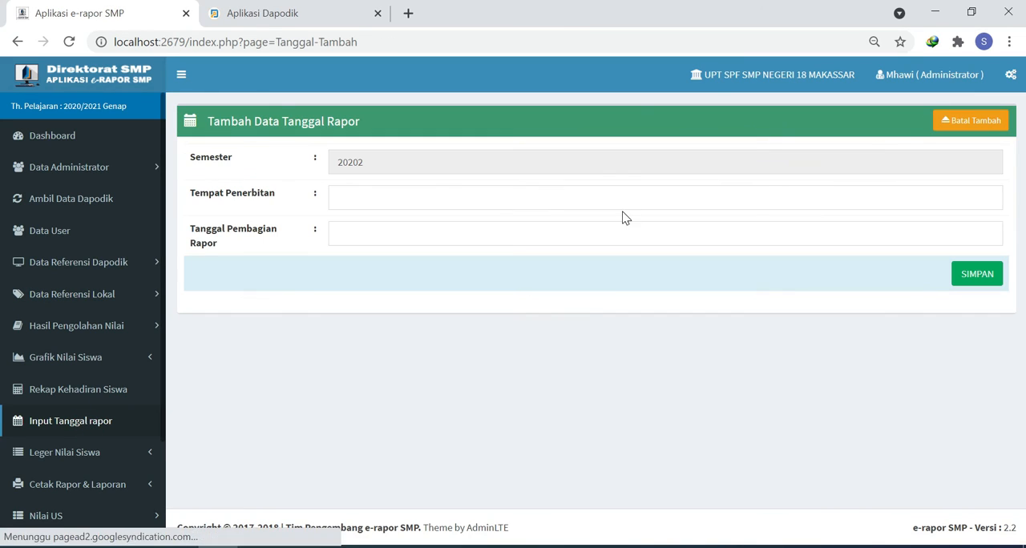
{"action": "left_click", "coordinate": [372, 198]}
{"action": "type", "text": "Makassar"}
{"action": "left_click", "coordinate": [381, 233]}
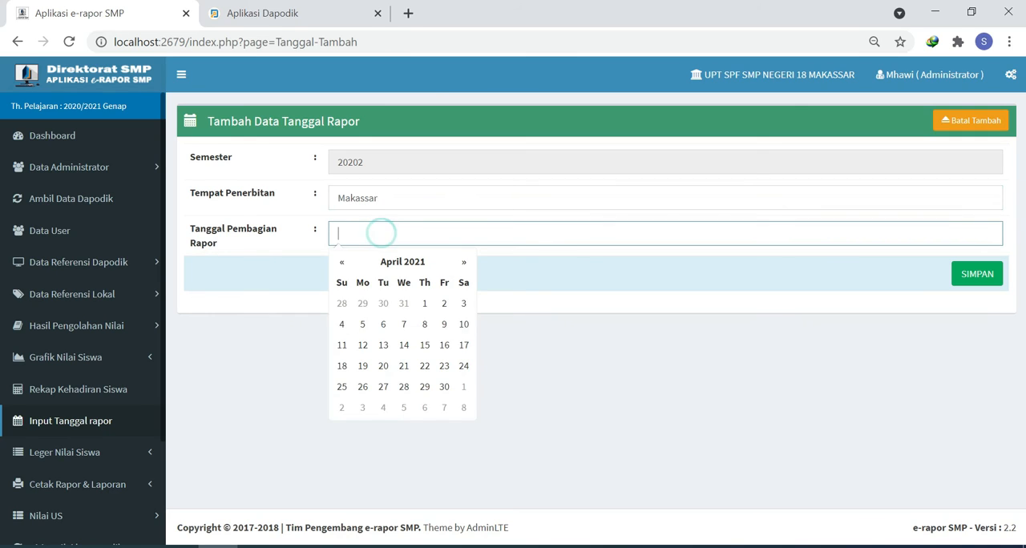
{"action": "left_click", "coordinate": [363, 387]}
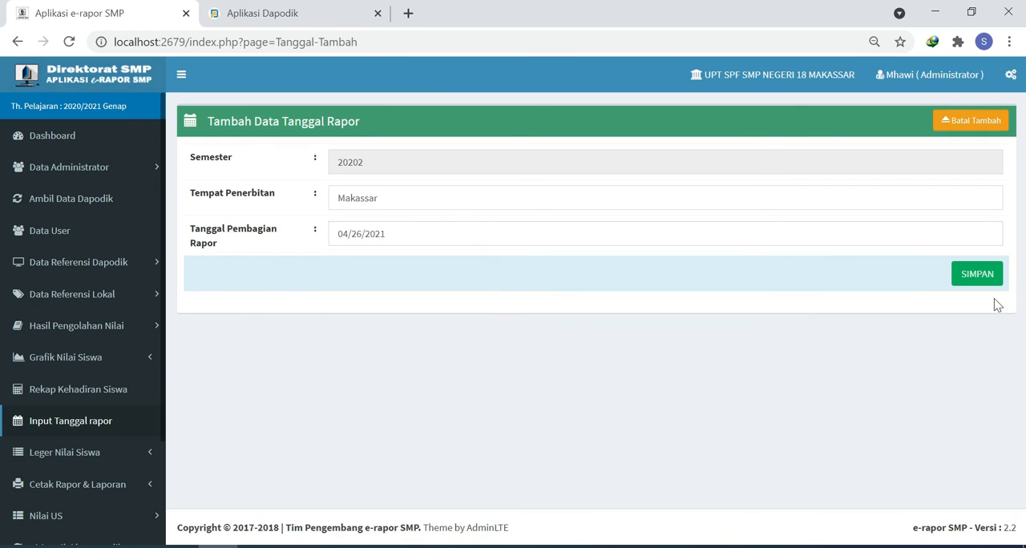
{"action": "left_click", "coordinate": [976, 280]}
{"action": "left_click", "coordinate": [670, 137]}
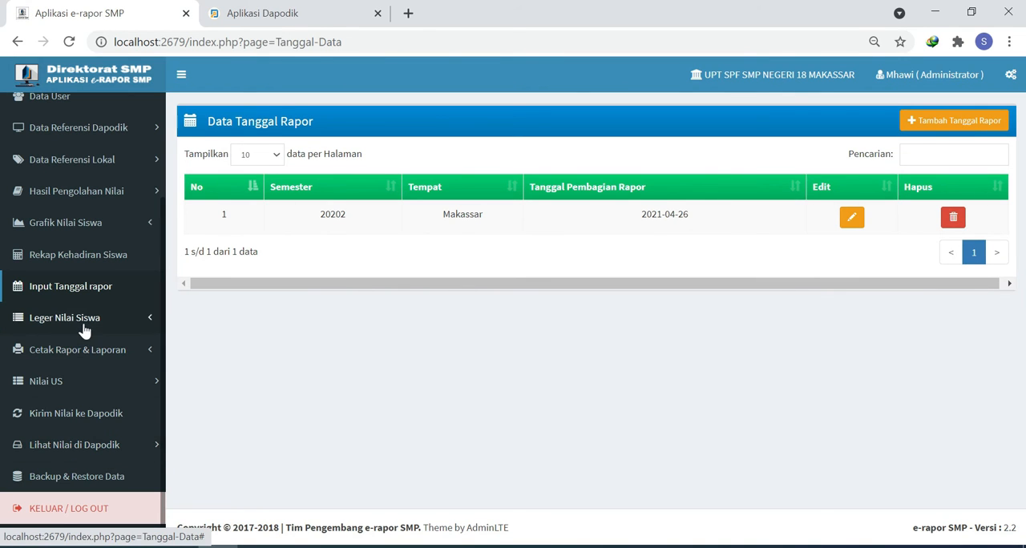
- View the Leger Rapor for class IX-10 and close the resulting ledger page
{"action": "left_click", "coordinate": [109, 321]}
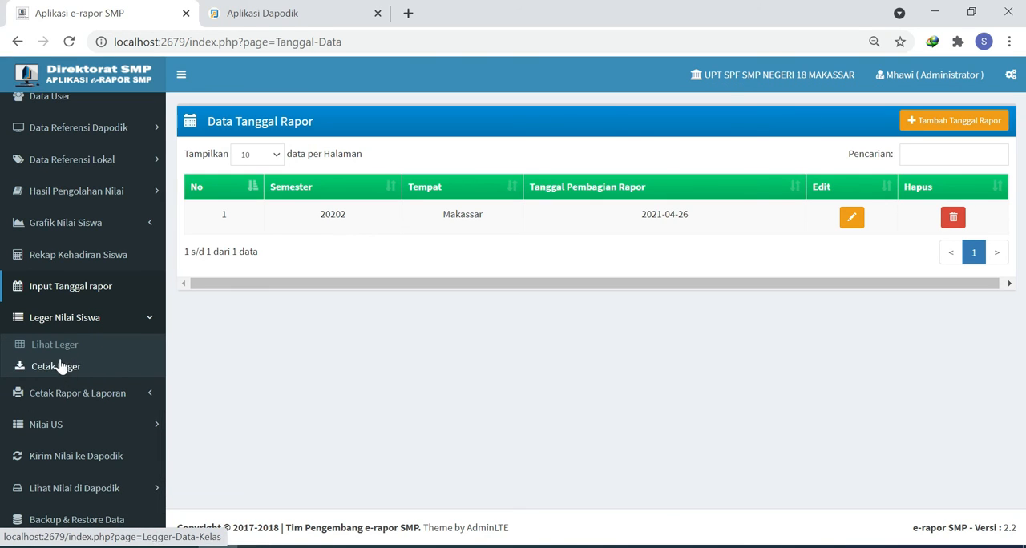
{"action": "left_click", "coordinate": [62, 352]}
{"action": "left_click", "coordinate": [340, 161]}
{"action": "left_click", "coordinate": [328, 206]}
{"action": "left_click", "coordinate": [949, 205]}
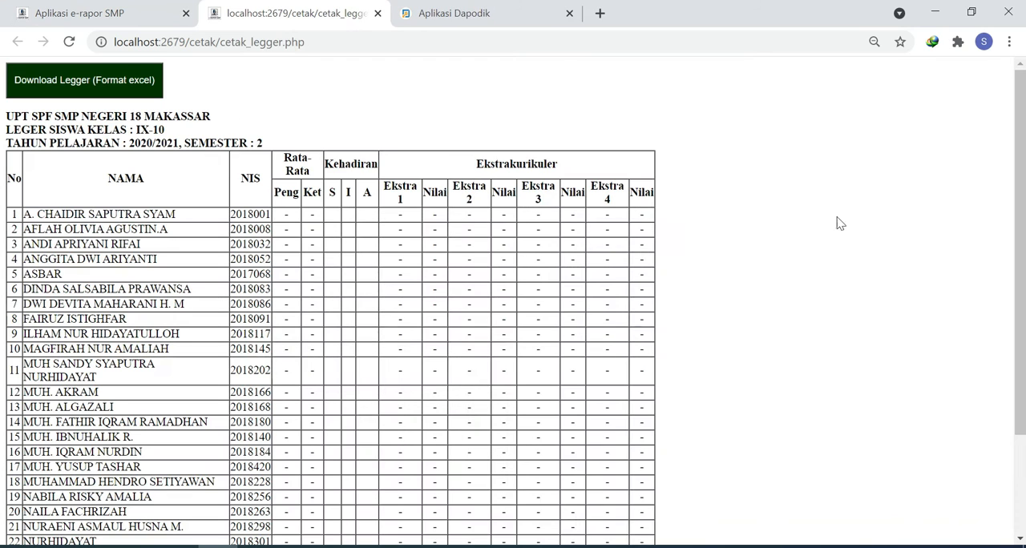
{"action": "left_click", "coordinate": [377, 13]}
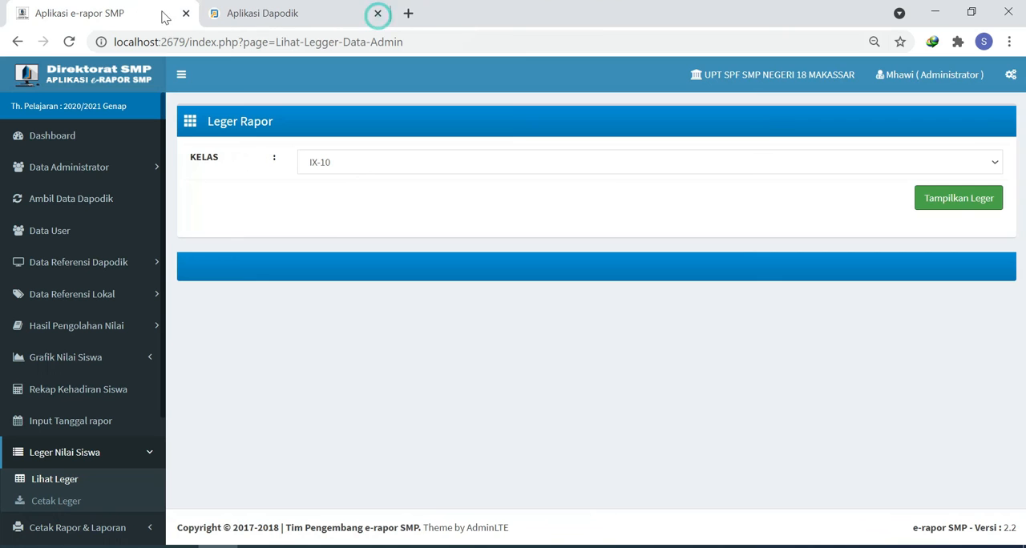
- Open the Multi KKM report card of the first student in class IX-1 from Cetak Rapor, then close it
{"action": "scroll", "coordinate": [89, 489], "scroll_direction": "down", "scroll_amount": 2}
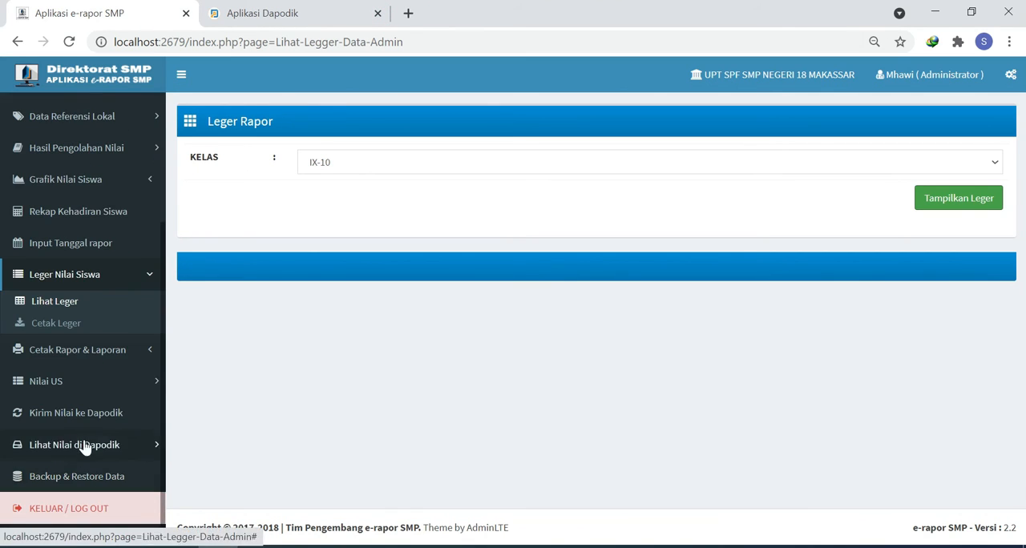
{"action": "left_click", "coordinate": [80, 349]}
{"action": "left_click", "coordinate": [84, 362]}
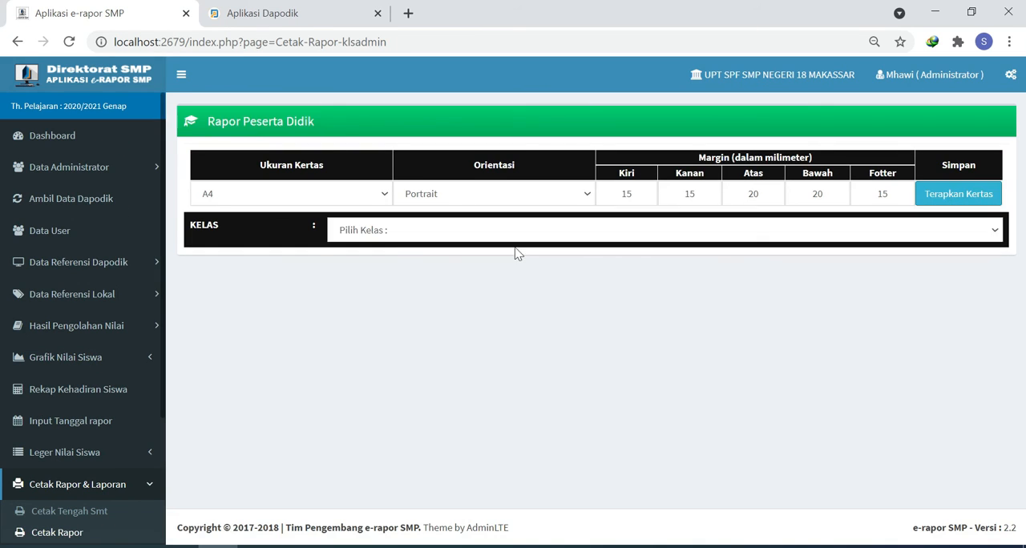
{"action": "left_click", "coordinate": [390, 233]}
{"action": "left_click", "coordinate": [366, 265]}
{"action": "left_click", "coordinate": [647, 324]}
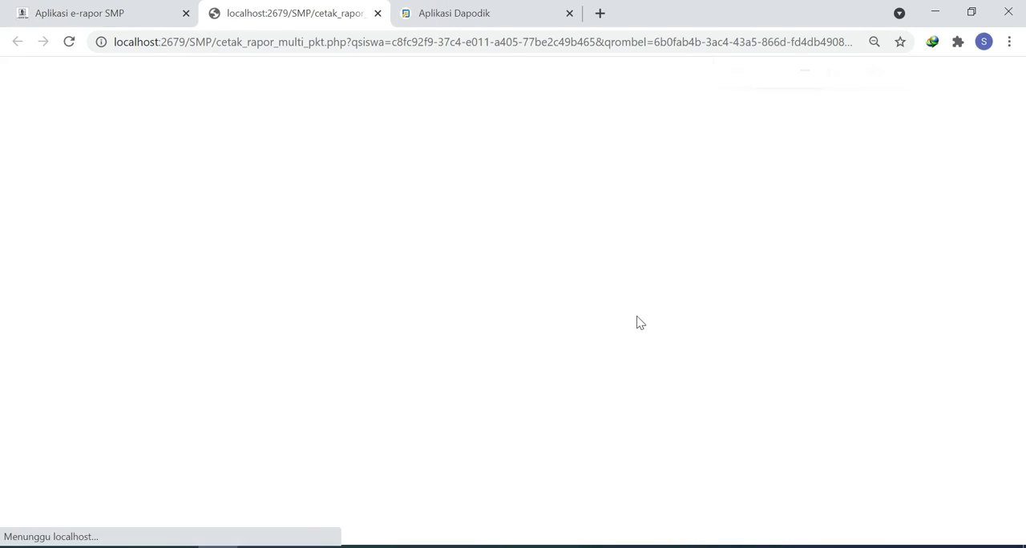
{"action": "key", "text": "ctrl+w"}
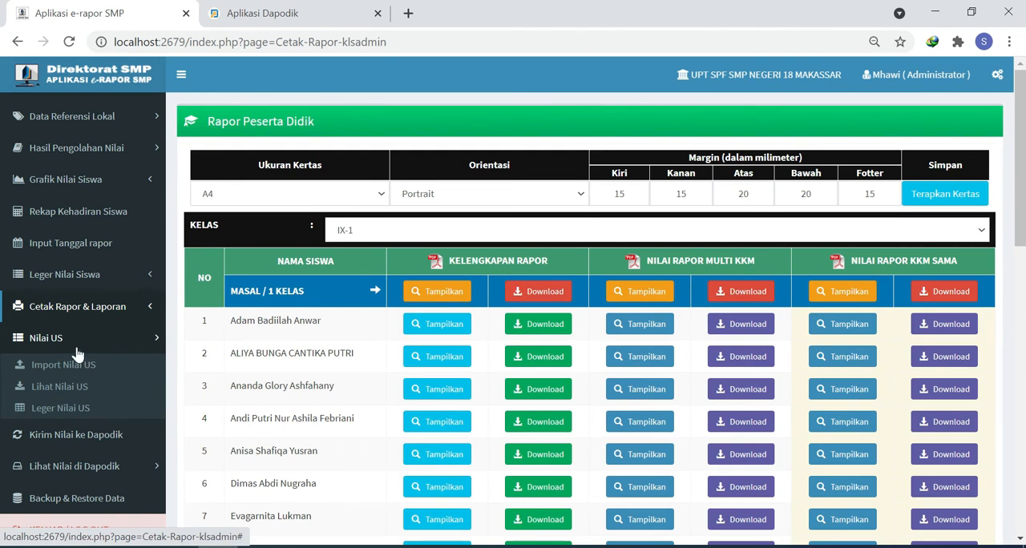
- Look over the Import Nilai US/USBN page and the Dapodik grade pages, including Nilai Rapor Dapodik for class IX-1
{"action": "left_click", "coordinate": [60, 367]}
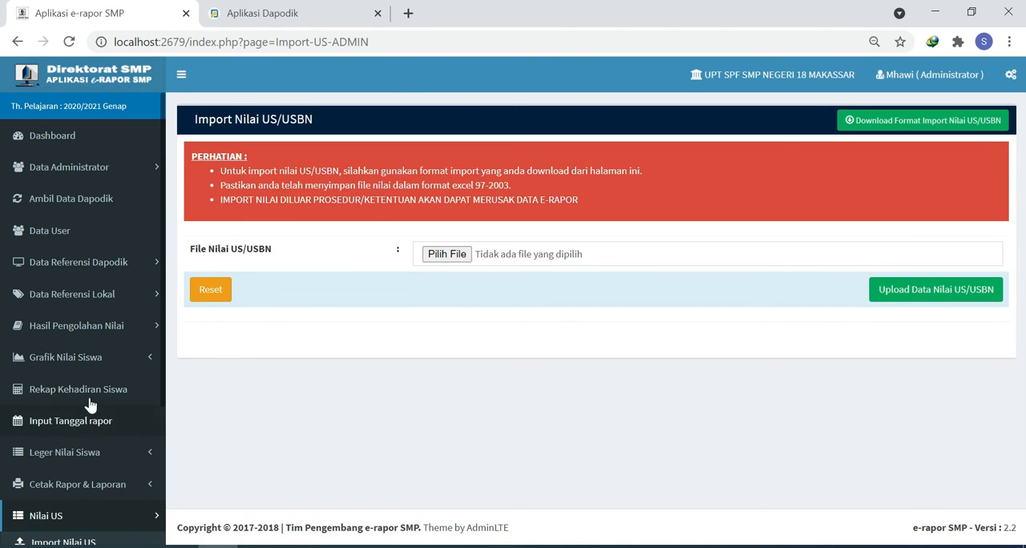
{"action": "scroll", "coordinate": [93, 413], "scroll_direction": "down", "scroll_amount": 3}
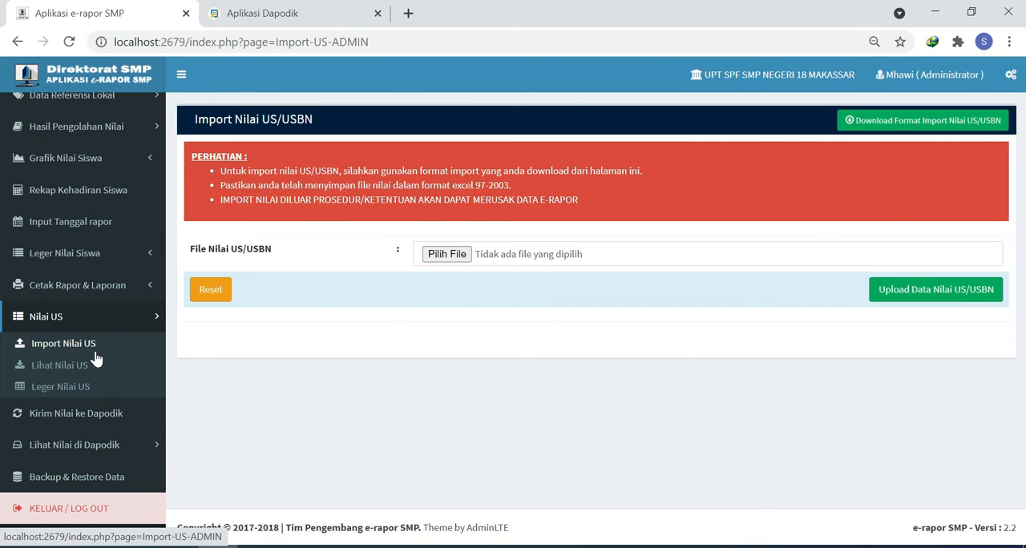
{"action": "left_click", "coordinate": [88, 423]}
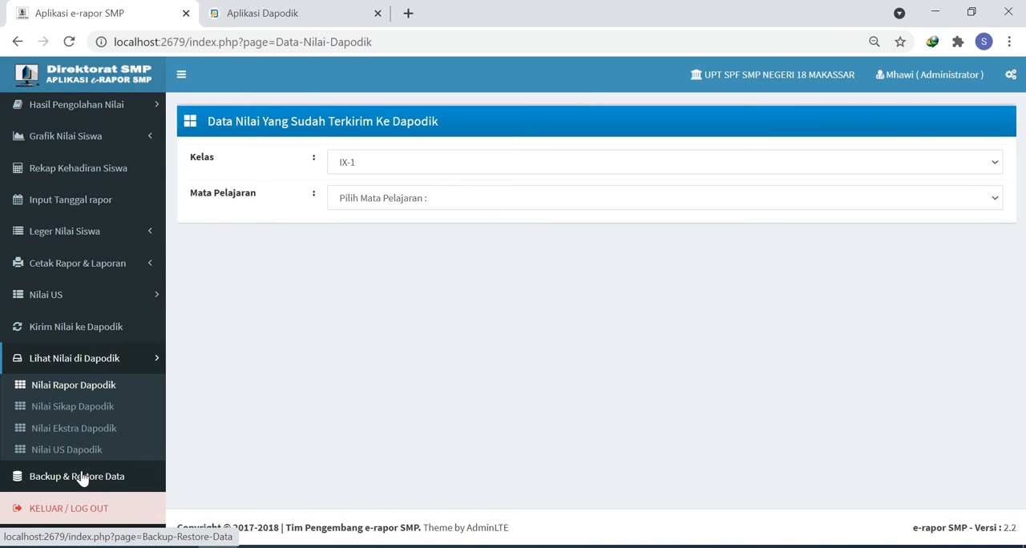
- Run a backup of the e-rapor SMP data and return to the dashboard
{"action": "left_click", "coordinate": [83, 478]}
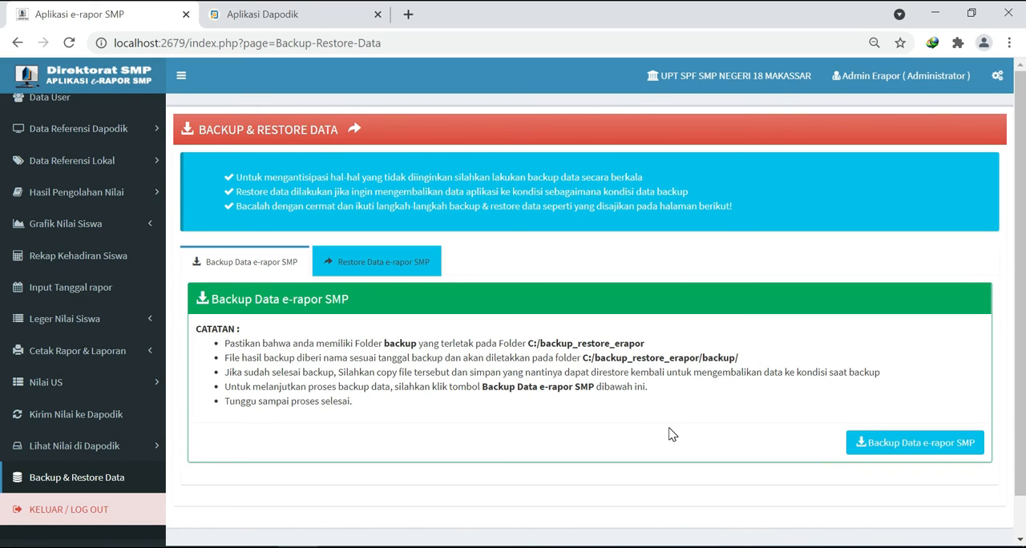
{"action": "left_click", "coordinate": [899, 451]}
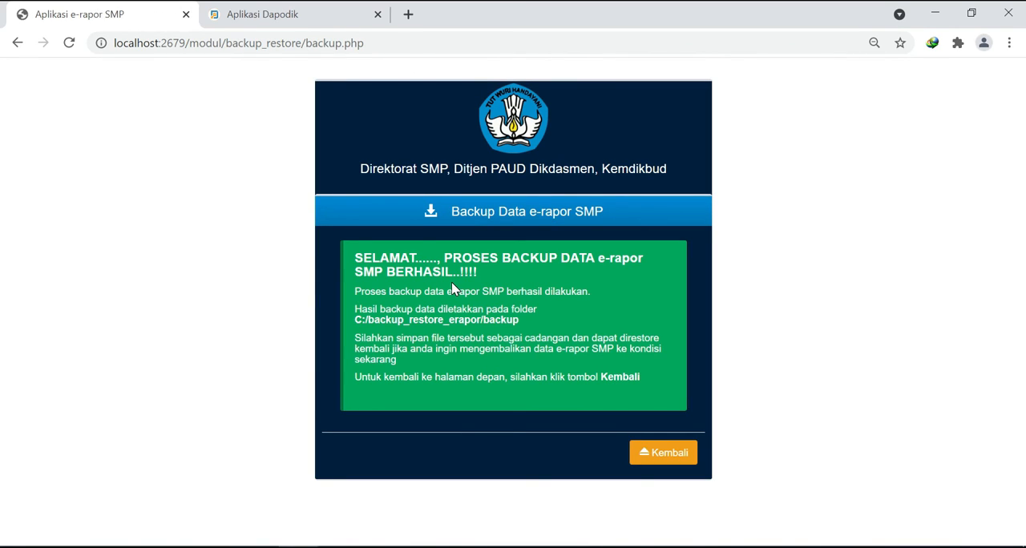
{"action": "left_click", "coordinate": [658, 457]}
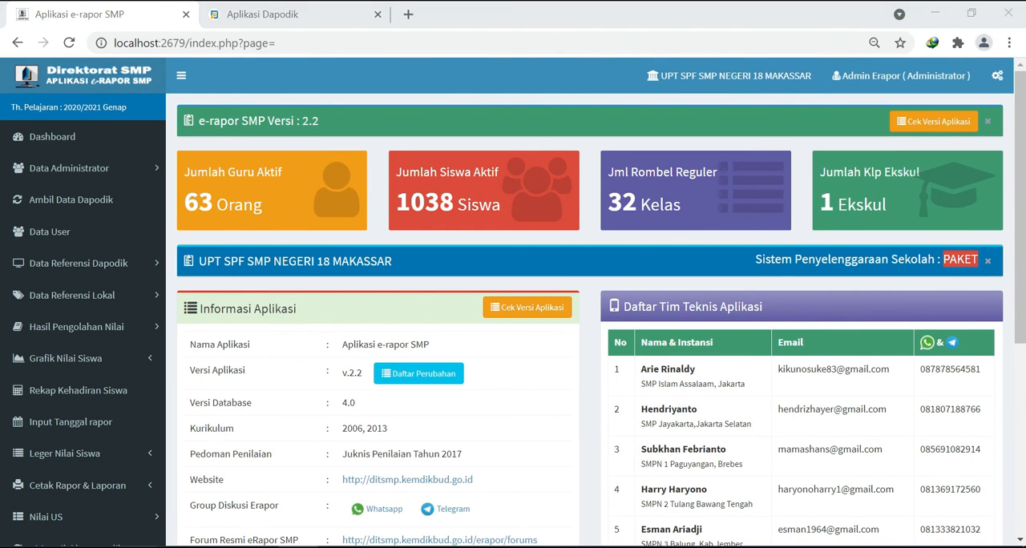
- In File Explorer, copy the backup_20210424 file from C:/backup_restore_erapor/backup
{"action": "key", "text": "super+e"}
{"action": "left_click", "coordinate": [76, 372]}
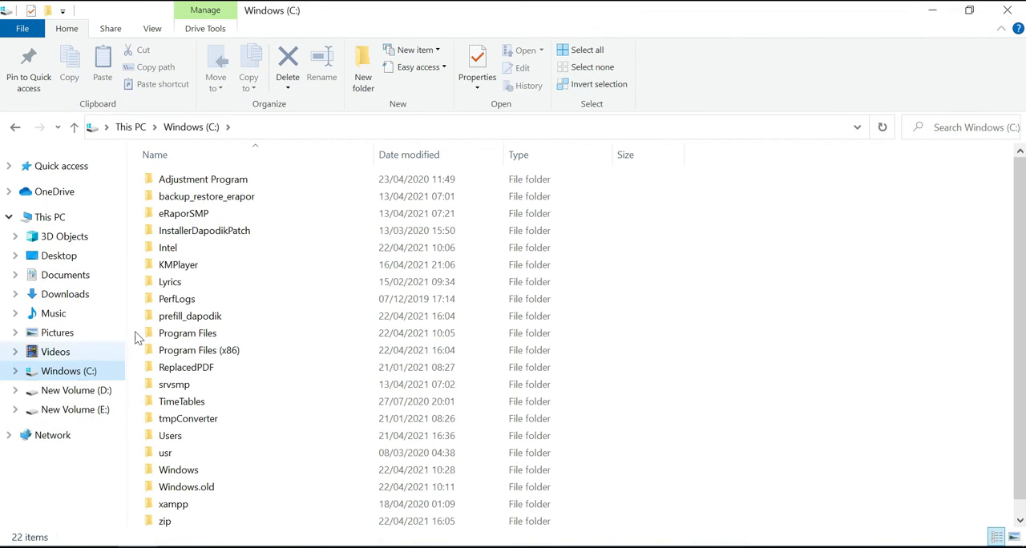
{"action": "double_click", "coordinate": [205, 200]}
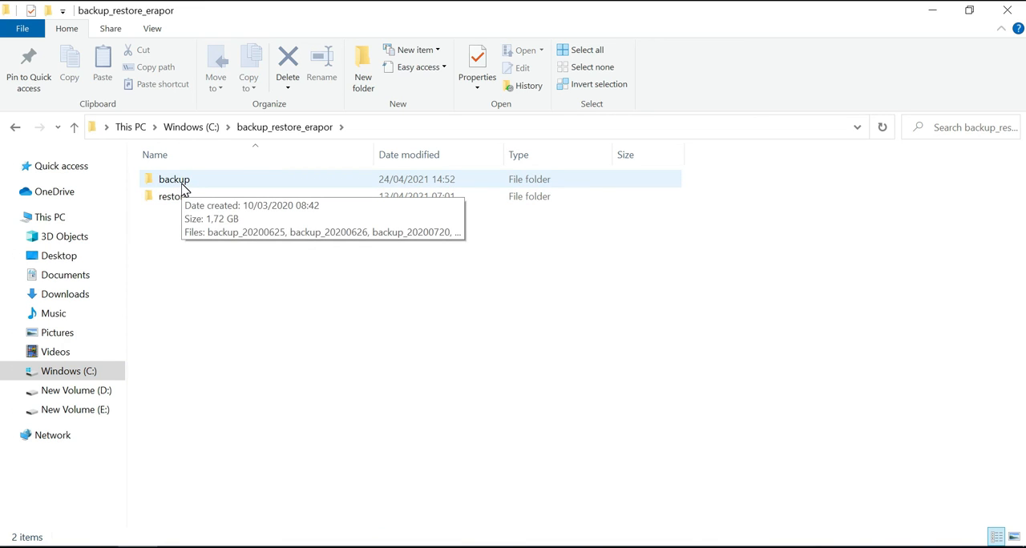
{"action": "double_click", "coordinate": [182, 188]}
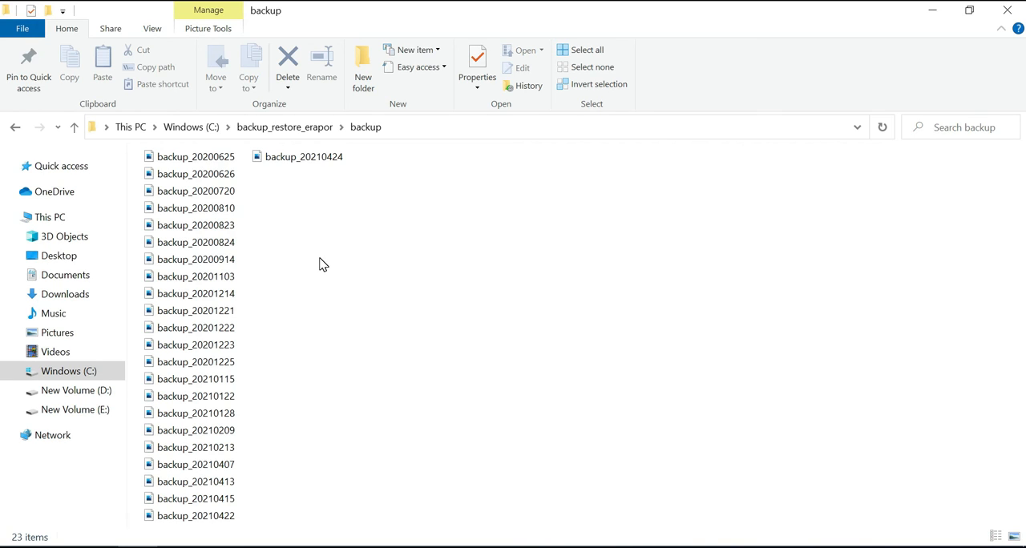
{"action": "right_click", "coordinate": [312, 165]}
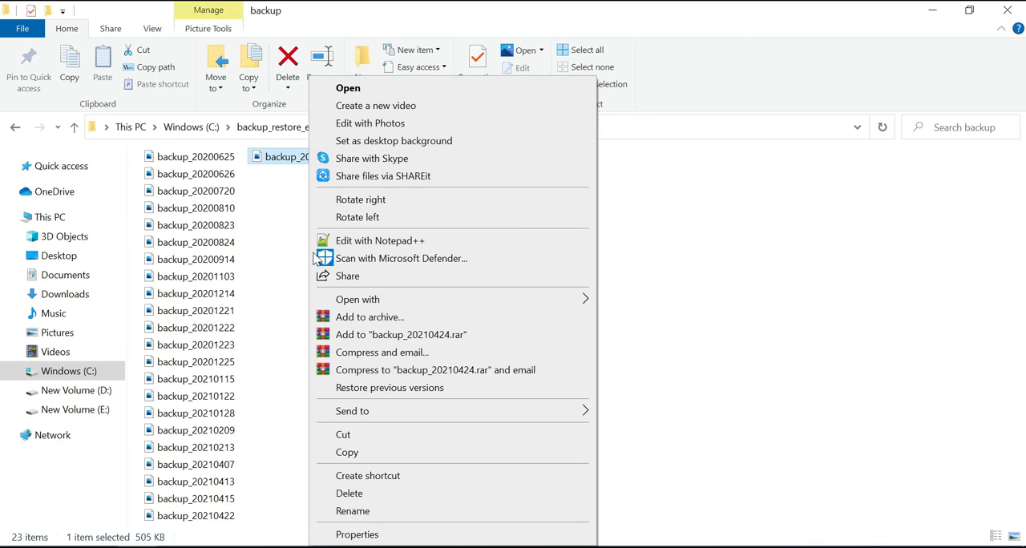
{"action": "left_click", "coordinate": [347, 452]}
{"action": "left_click", "coordinate": [299, 354]}
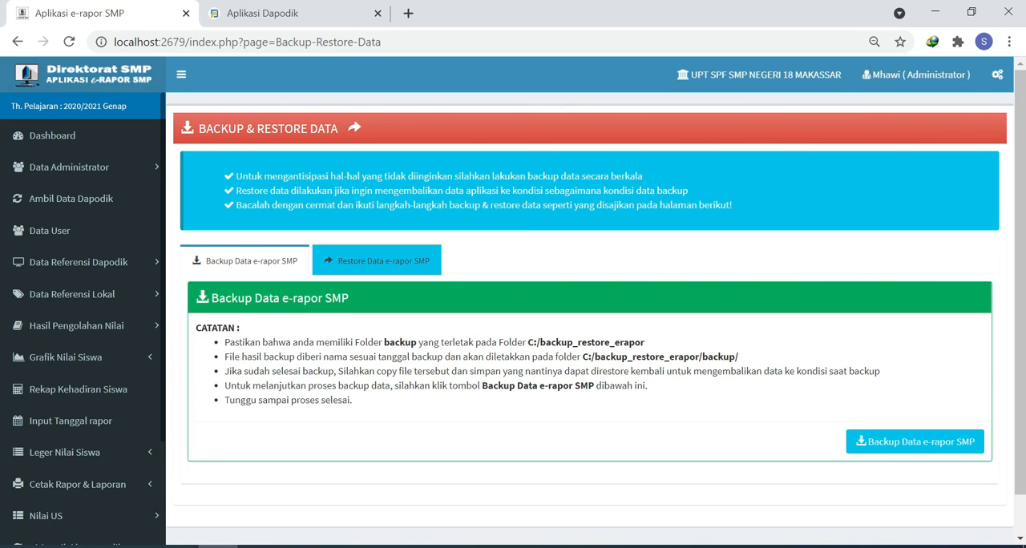
- Restore the e-rapor SMP data from backup_20210424.wdp and exit from the restore result page
{"action": "left_click", "coordinate": [383, 271]}
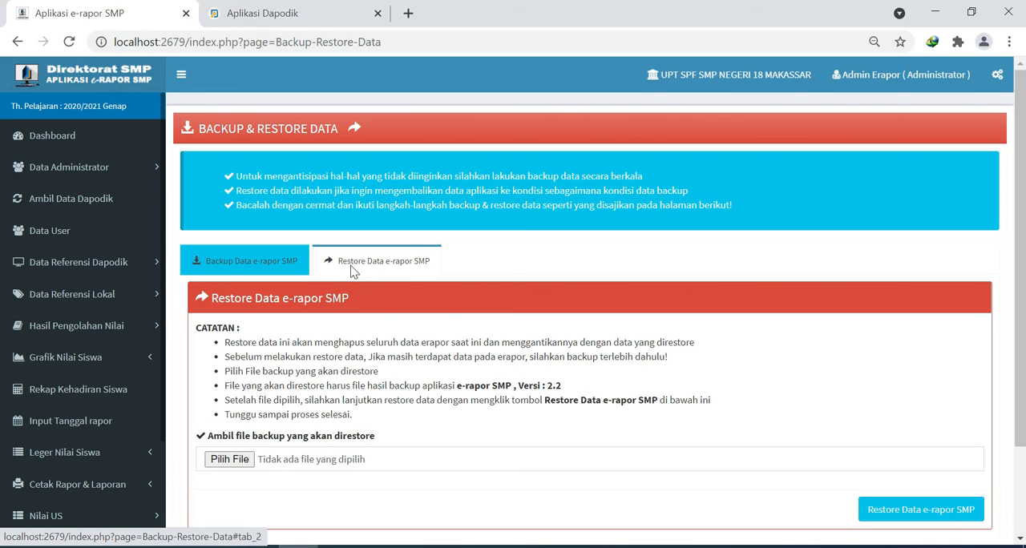
{"action": "left_click", "coordinate": [238, 466]}
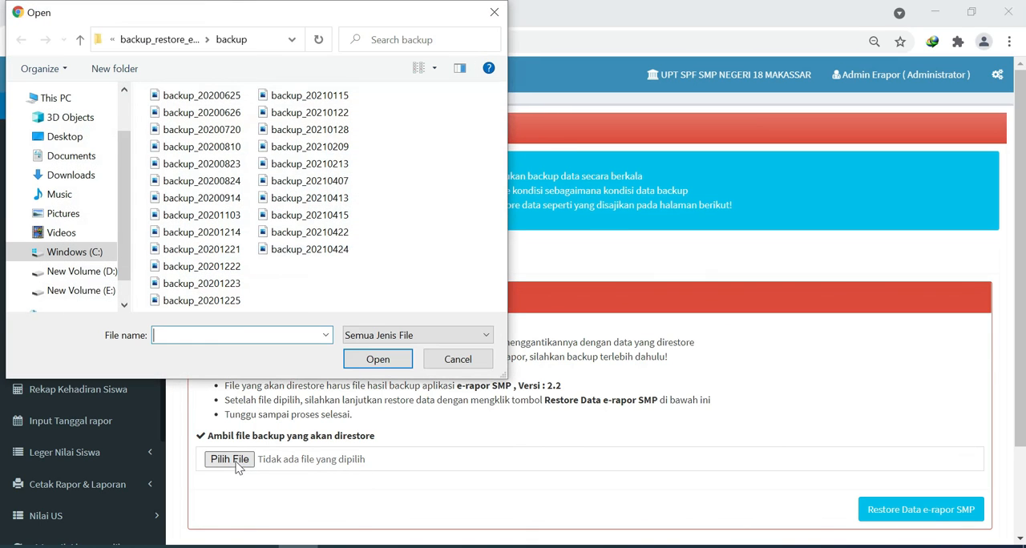
{"action": "left_click", "coordinate": [302, 251]}
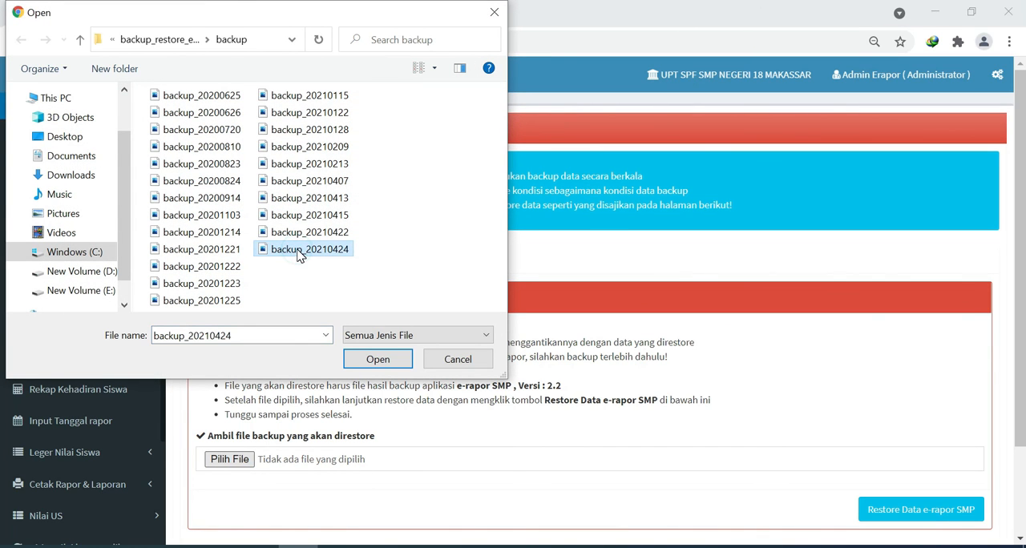
{"action": "left_click", "coordinate": [377, 360]}
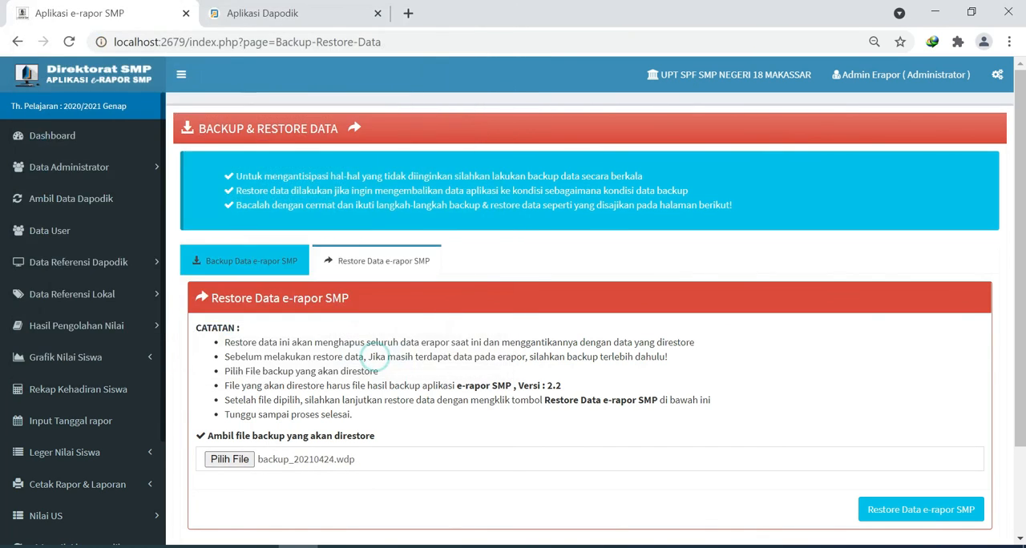
{"action": "left_click", "coordinate": [889, 515]}
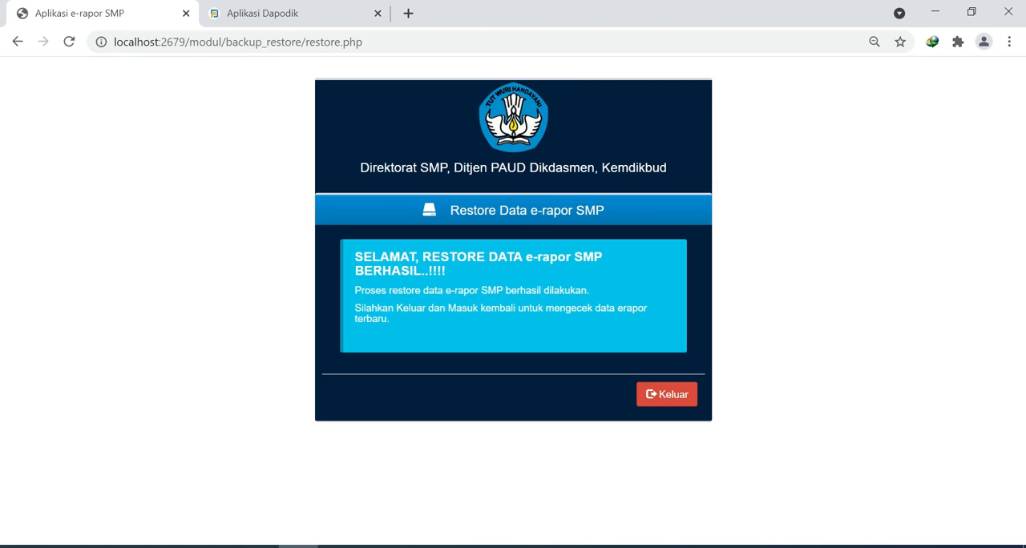
{"action": "left_click", "coordinate": [665, 396]}
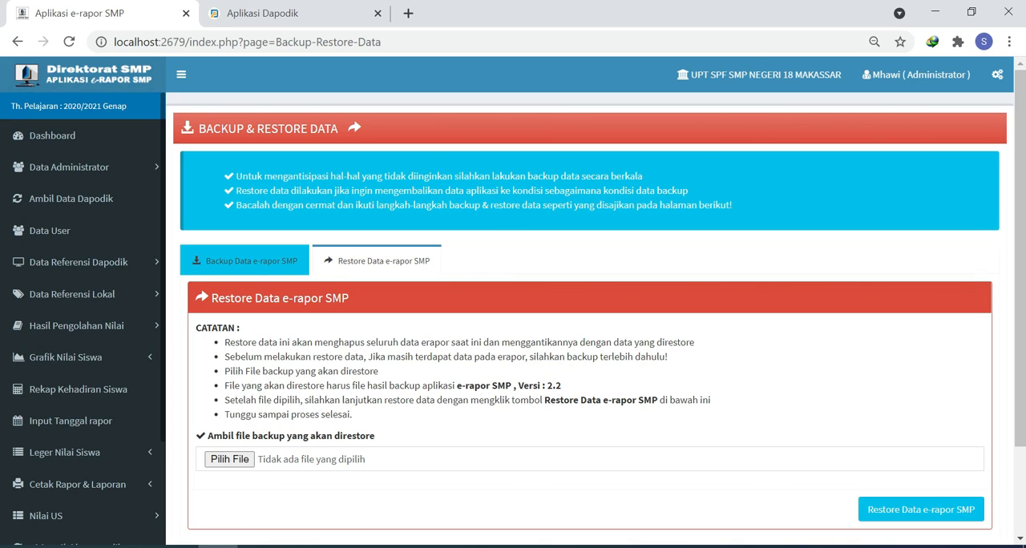
- Display the Backup Data e-rapor SMP section of Backup & Restore Data
{"action": "left_click", "coordinate": [245, 261]}
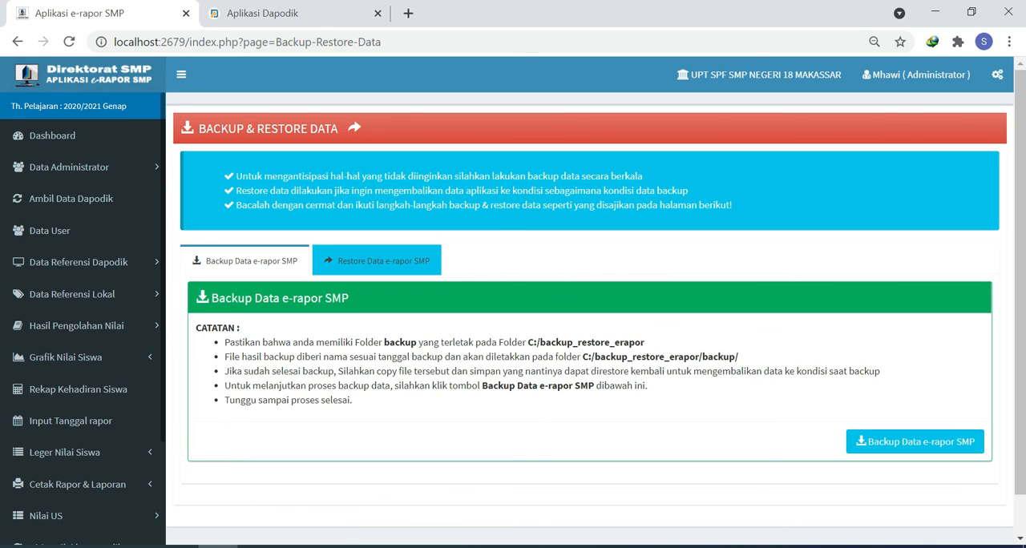